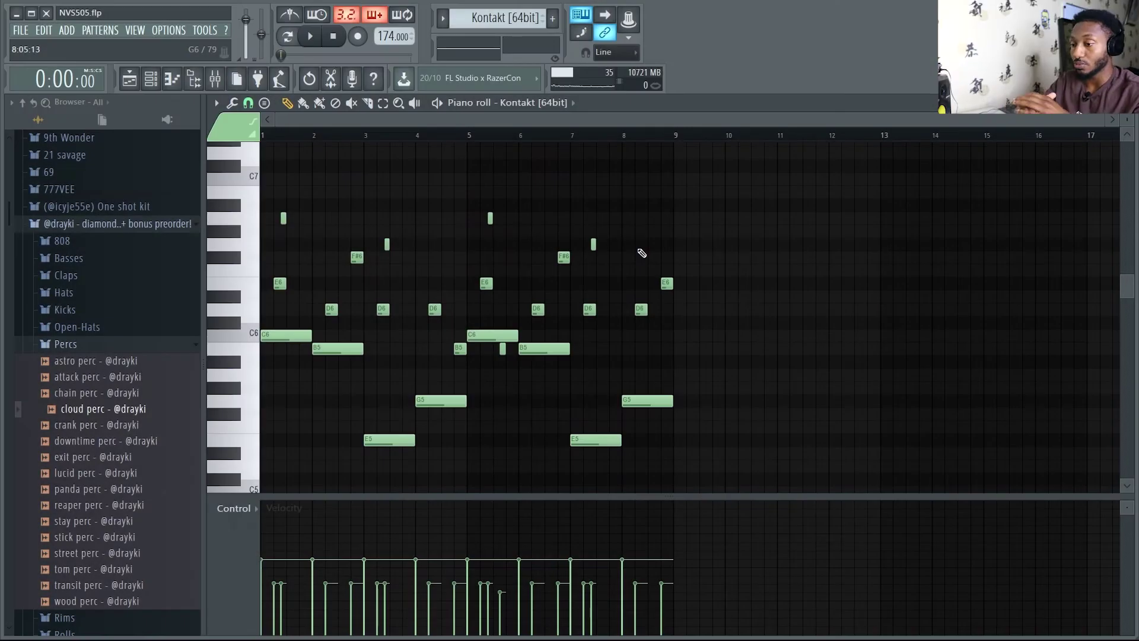
Play the Kontakt pattern and look over the whole track arrangement in the playlist.
{"action": "key", "text": "space"}
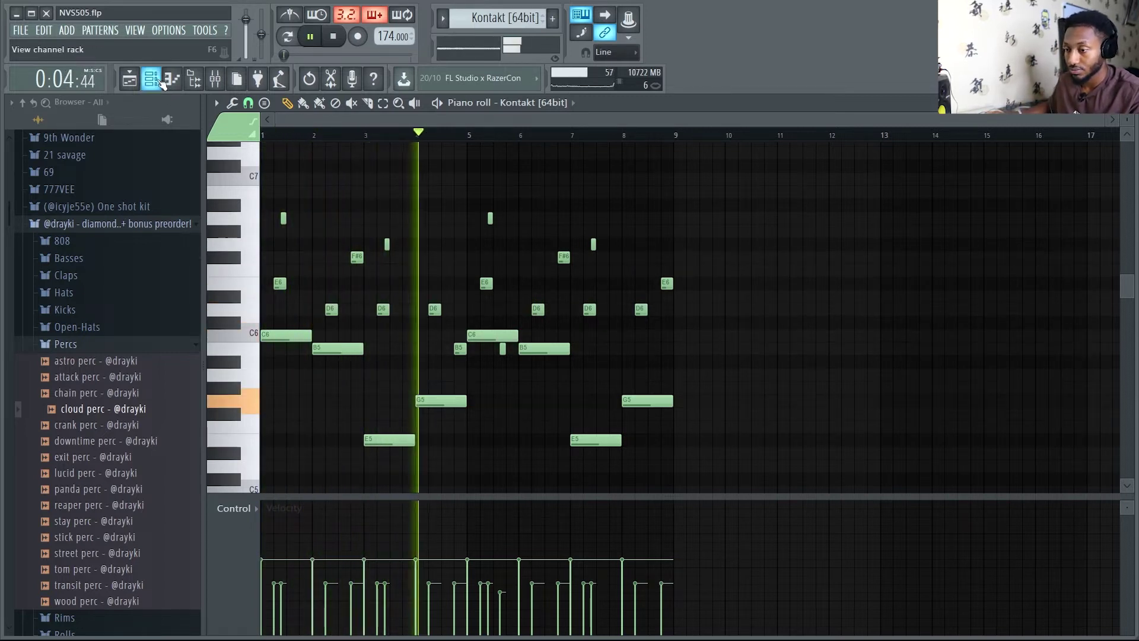
{"action": "left_click", "coordinate": [130, 77]}
{"action": "scroll", "coordinate": [355, 344], "scroll_direction": "down", "scroll_amount": 3}
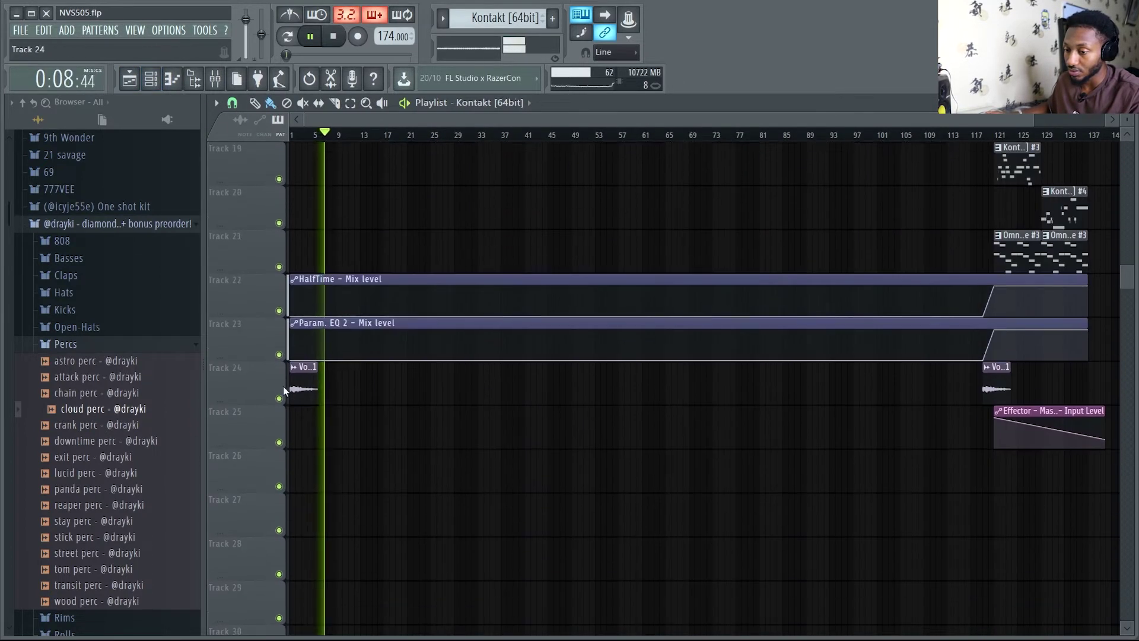
{"action": "scroll", "coordinate": [415, 321], "scroll_direction": "up", "scroll_amount": 15}
{"action": "scroll", "coordinate": [460, 300], "scroll_direction": "up", "scroll_amount": 3}
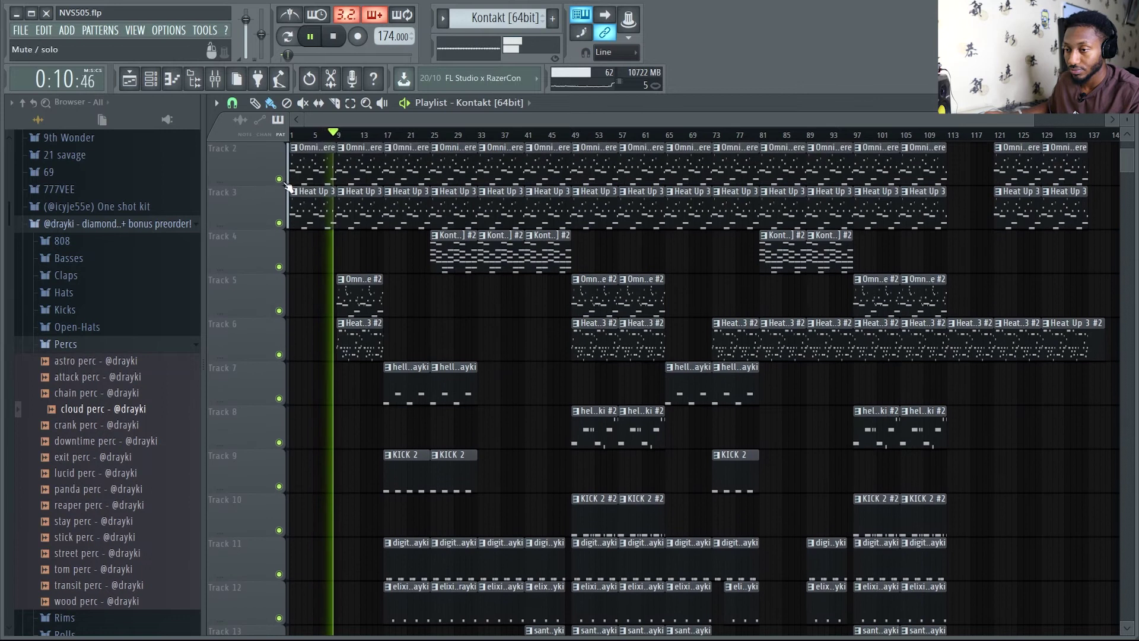
{"action": "key", "text": "space"}
Open the Omnisphere pattern from track 2 in the piano roll, examine its notes, and return to the playlist.
{"action": "left_click", "coordinate": [151, 78]}
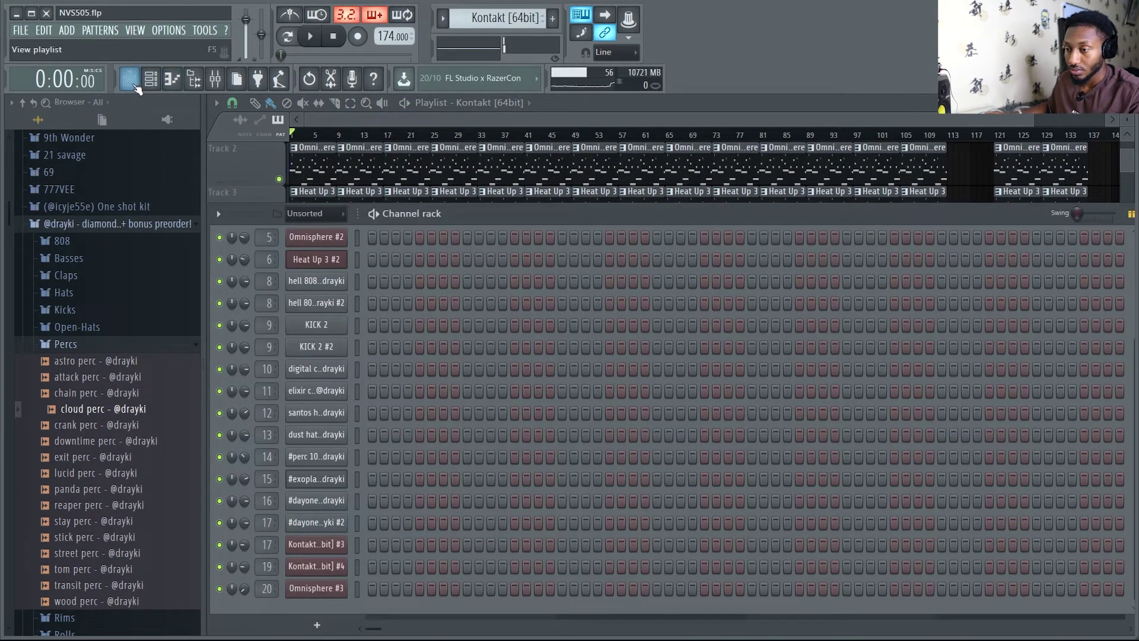
{"action": "left_click", "coordinate": [129, 77]}
{"action": "double_click", "coordinate": [628, 143]}
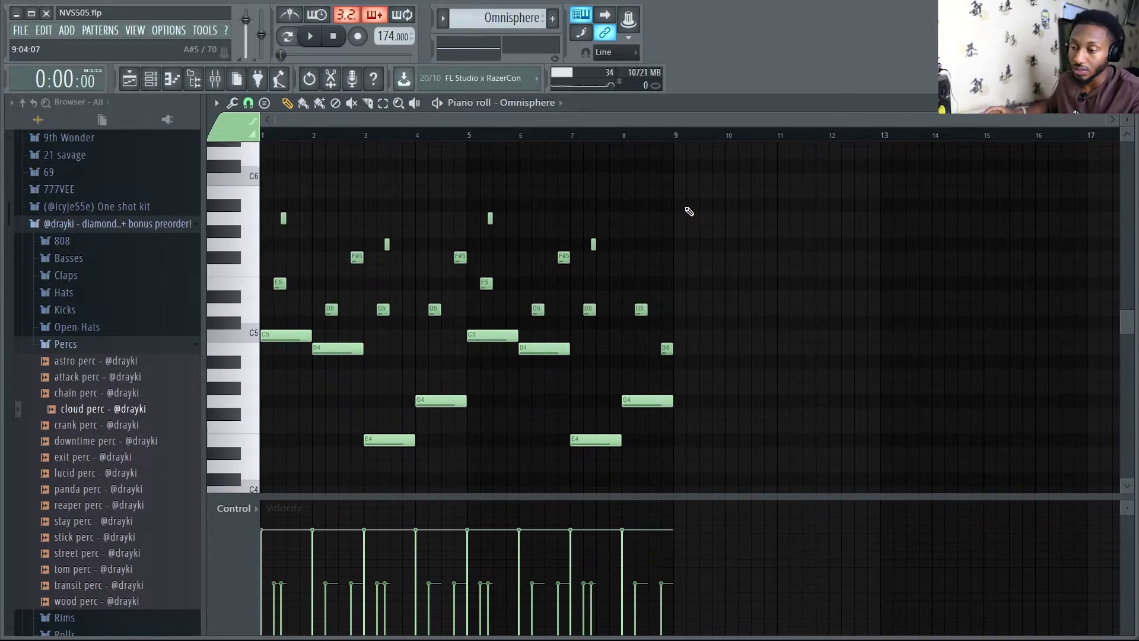
{"action": "left_click", "coordinate": [151, 78]}
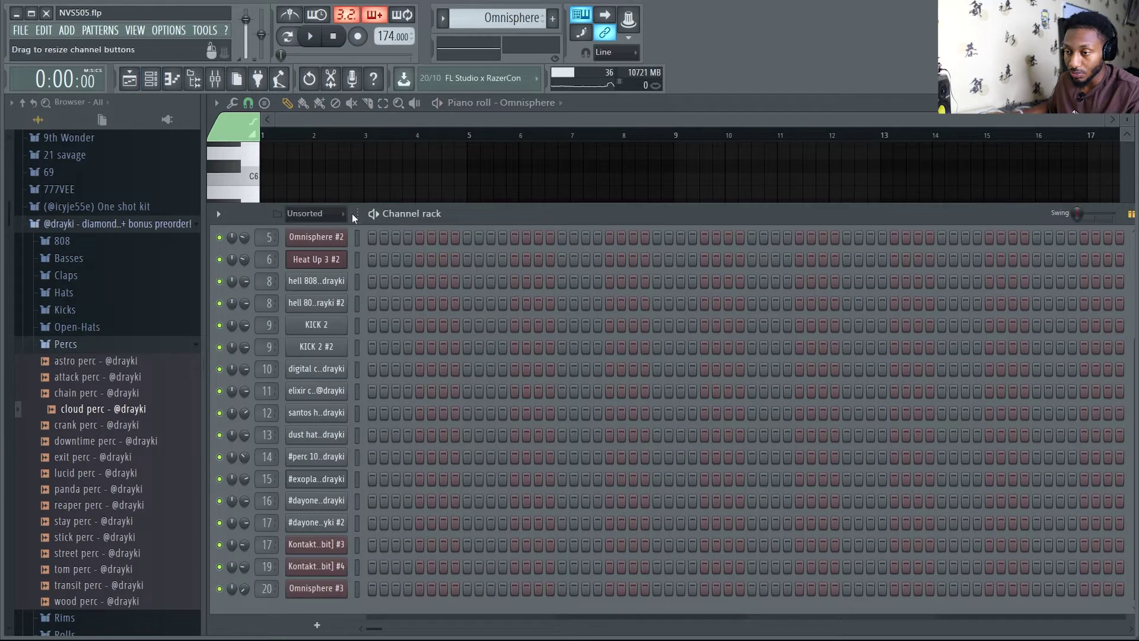
{"action": "left_click", "coordinate": [129, 78]}
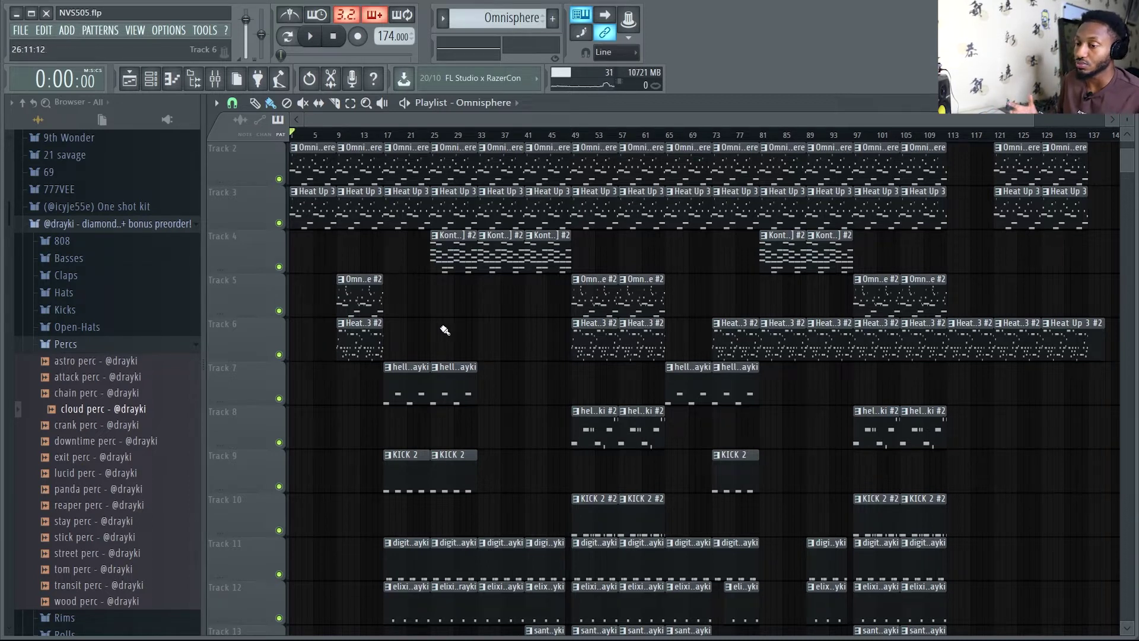
Open the Omnisphere #2 pattern from track 5 in the piano roll, play it, and return to the playlist.
{"action": "scroll", "coordinate": [412, 304], "scroll_direction": "up", "scroll_amount": 1}
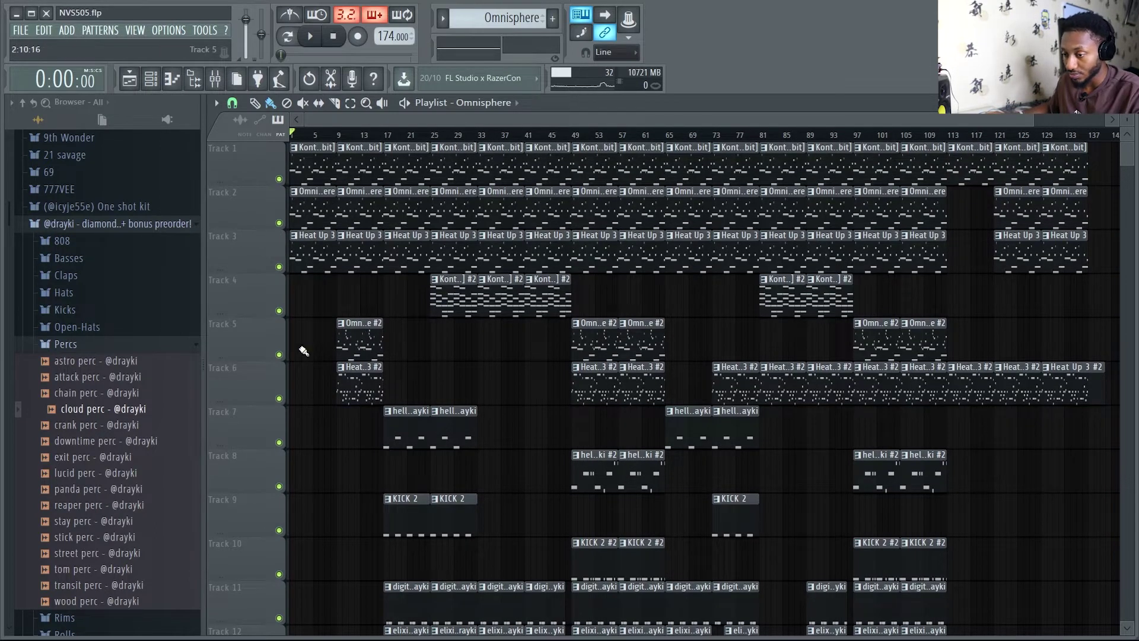
{"action": "double_click", "coordinate": [366, 337]}
{"action": "key", "text": "space"}
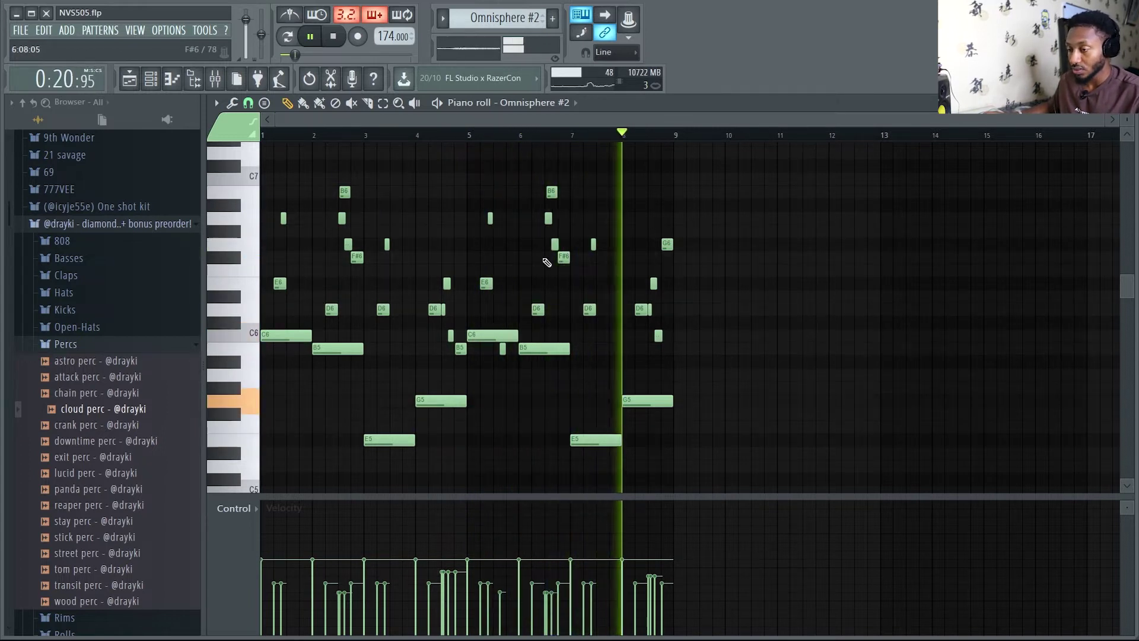
{"action": "key", "text": "space"}
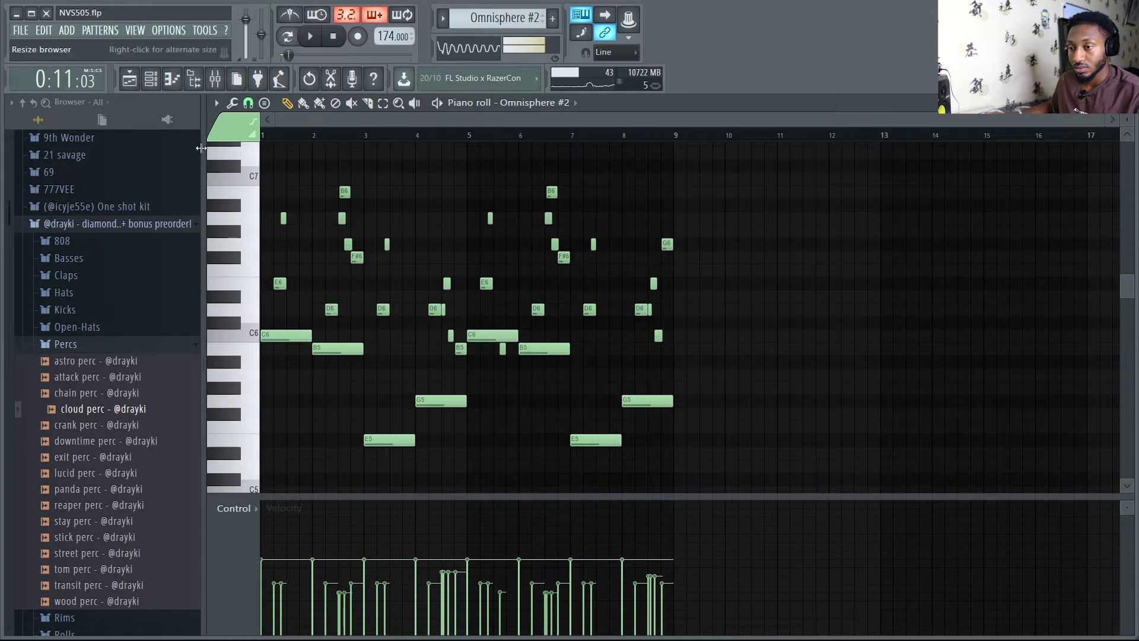
{"action": "left_click", "coordinate": [155, 80]}
{"action": "left_click", "coordinate": [132, 80]}
Unmute playlist tracks 2, 3 and 6, and mute track 5.
{"action": "scroll", "coordinate": [414, 202], "scroll_direction": "up", "scroll_amount": 2}
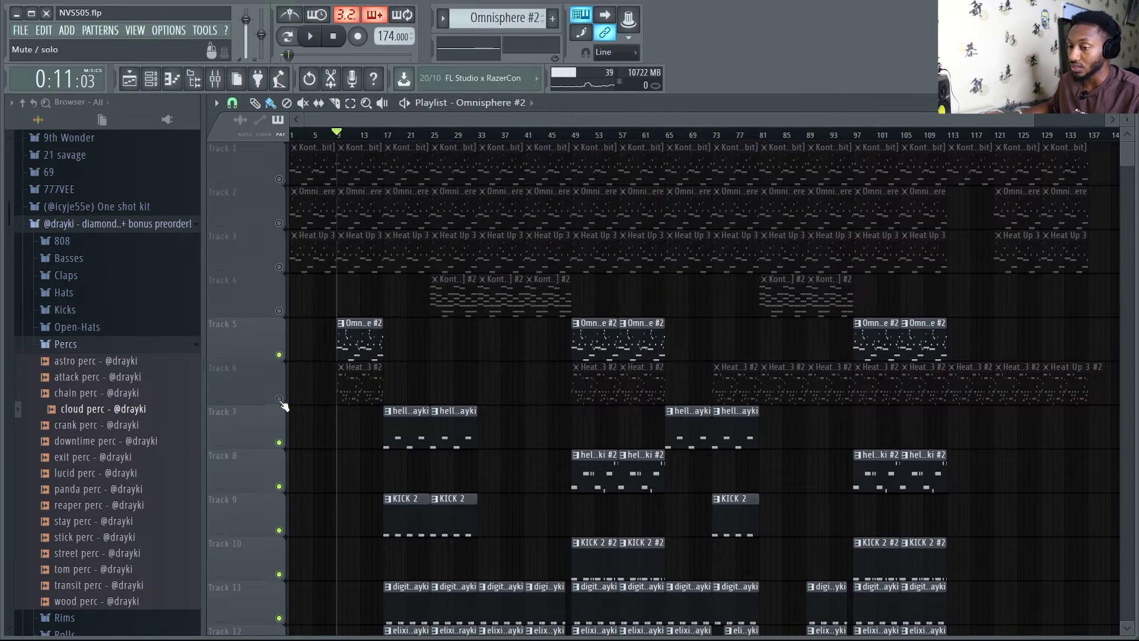
{"action": "left_click", "coordinate": [278, 399]}
{"action": "left_click", "coordinate": [279, 355]}
{"action": "left_click", "coordinate": [278, 267]}
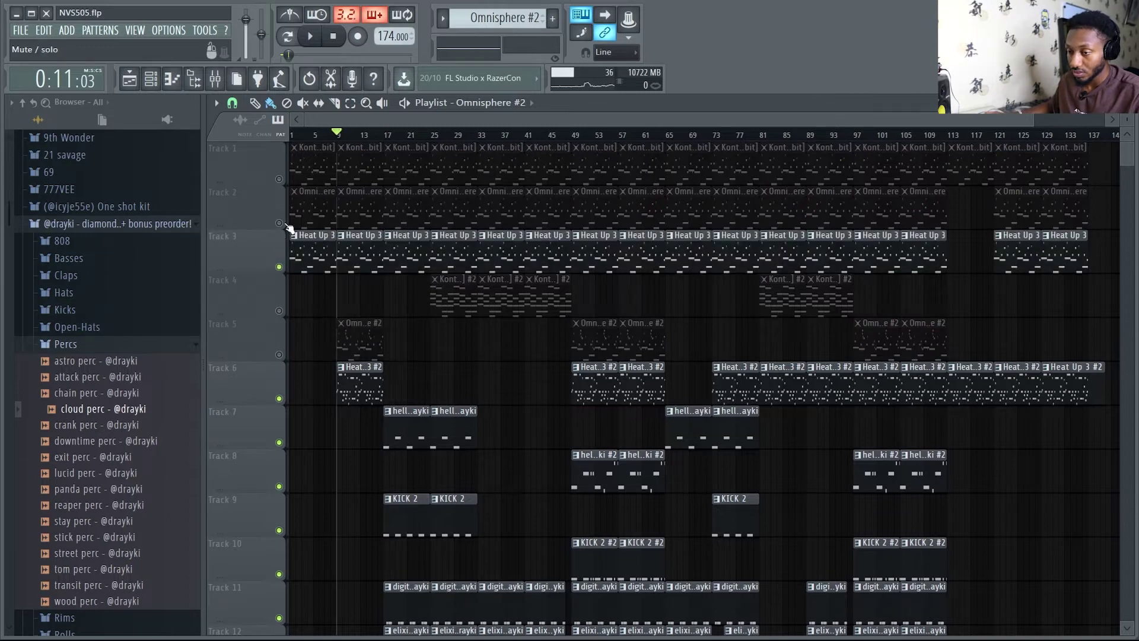
{"action": "left_click", "coordinate": [279, 223]}
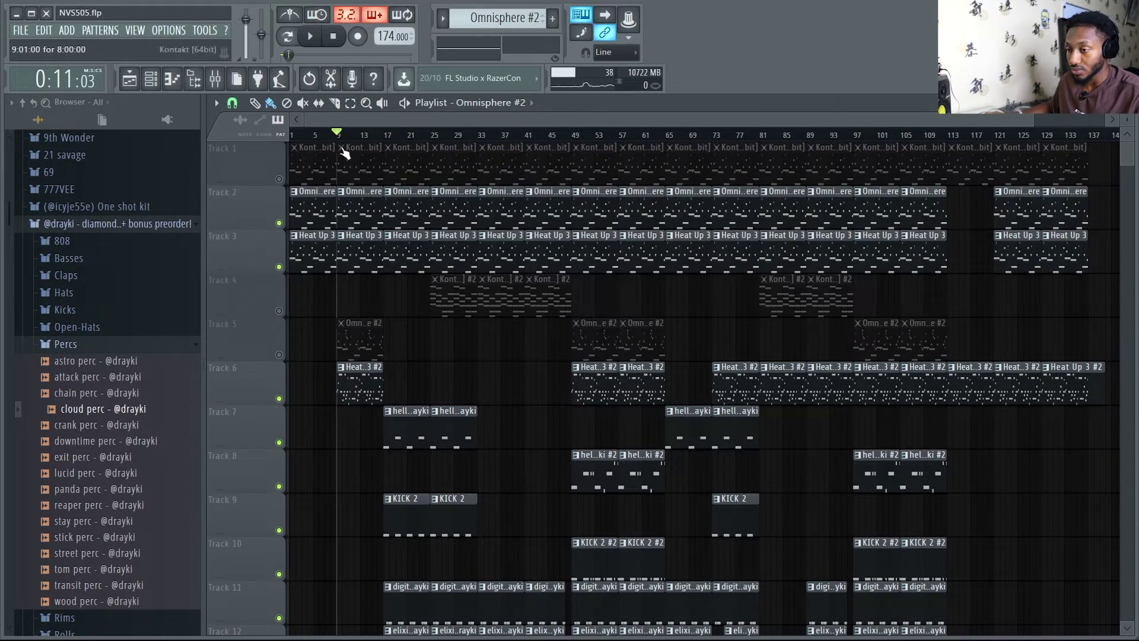
Play the arrangement from bar 9 to hear the melody layers together.
{"action": "key", "text": "space"}
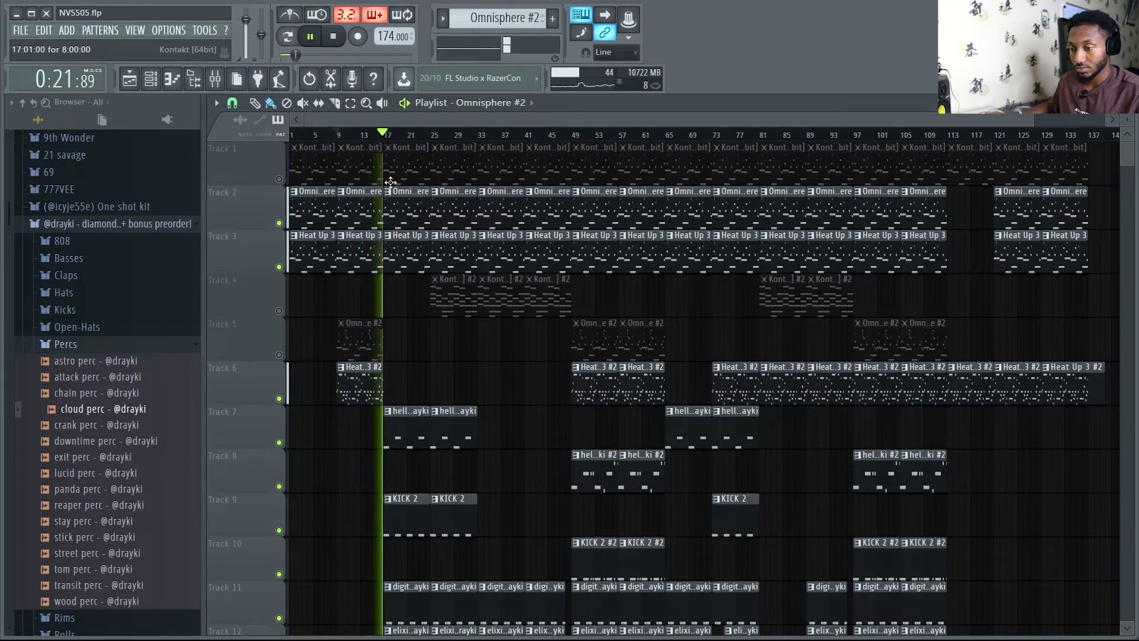
{"action": "key", "text": "space"}
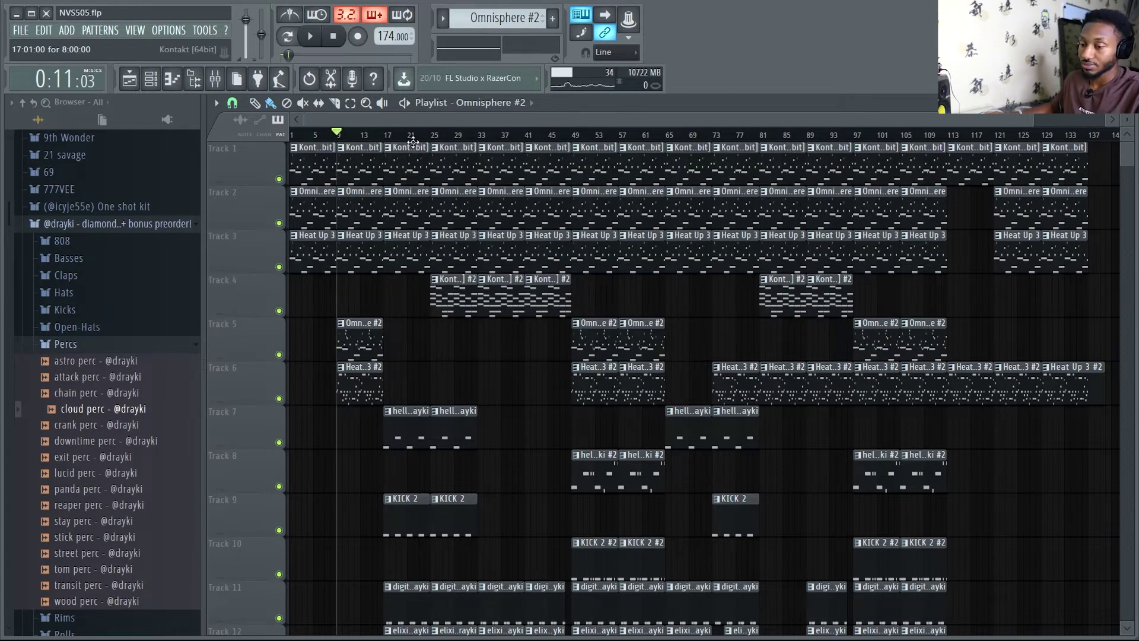
{"action": "key", "text": "space"}
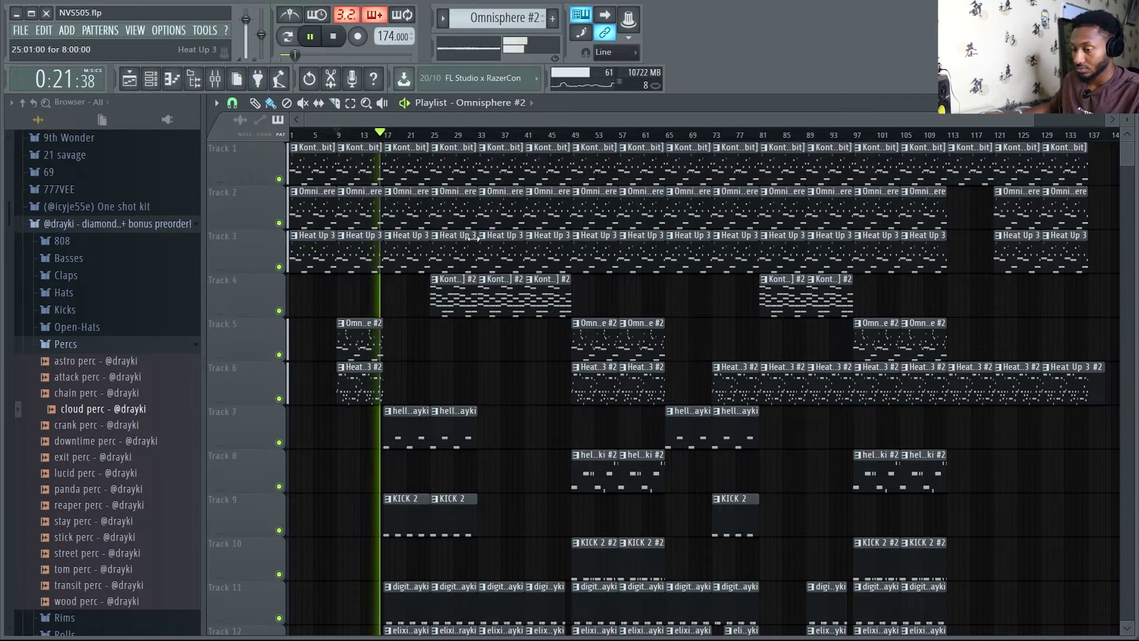
{"action": "key", "text": "space"}
Mute the Omnisphere and Heat Up 3 melody layers on playlist tracks 2, 3, 5 and 6.
{"action": "scroll", "coordinate": [466, 345], "scroll_direction": "down", "scroll_amount": 3}
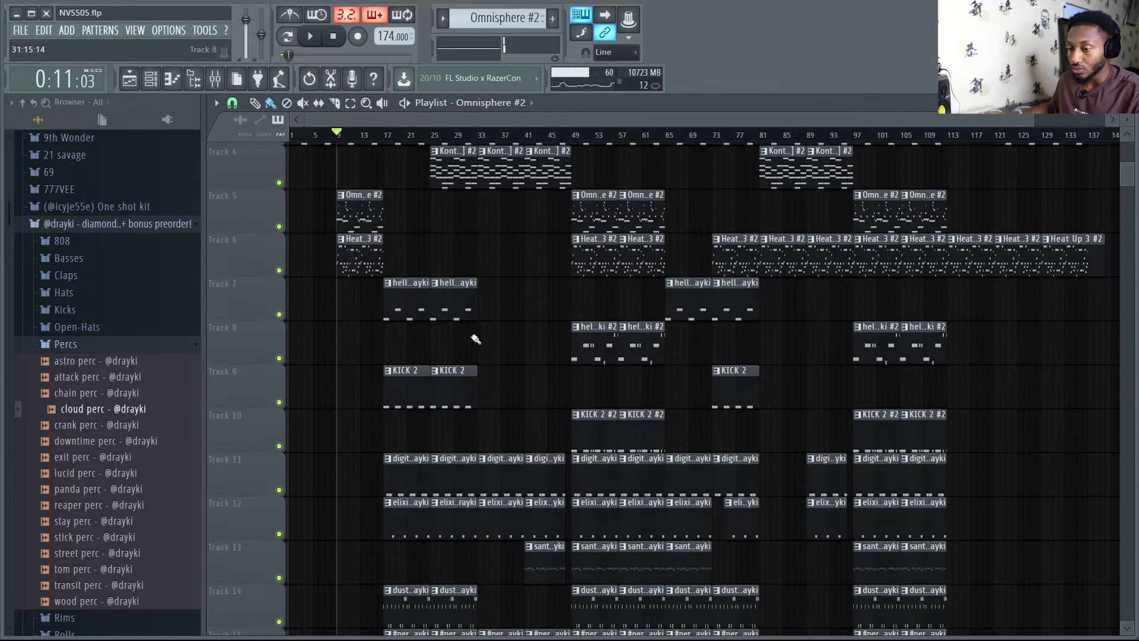
{"action": "left_click", "coordinate": [279, 267]}
{"action": "left_click", "coordinate": [279, 223]}
{"action": "scroll", "coordinate": [282, 243], "scroll_direction": "up", "scroll_amount": 2}
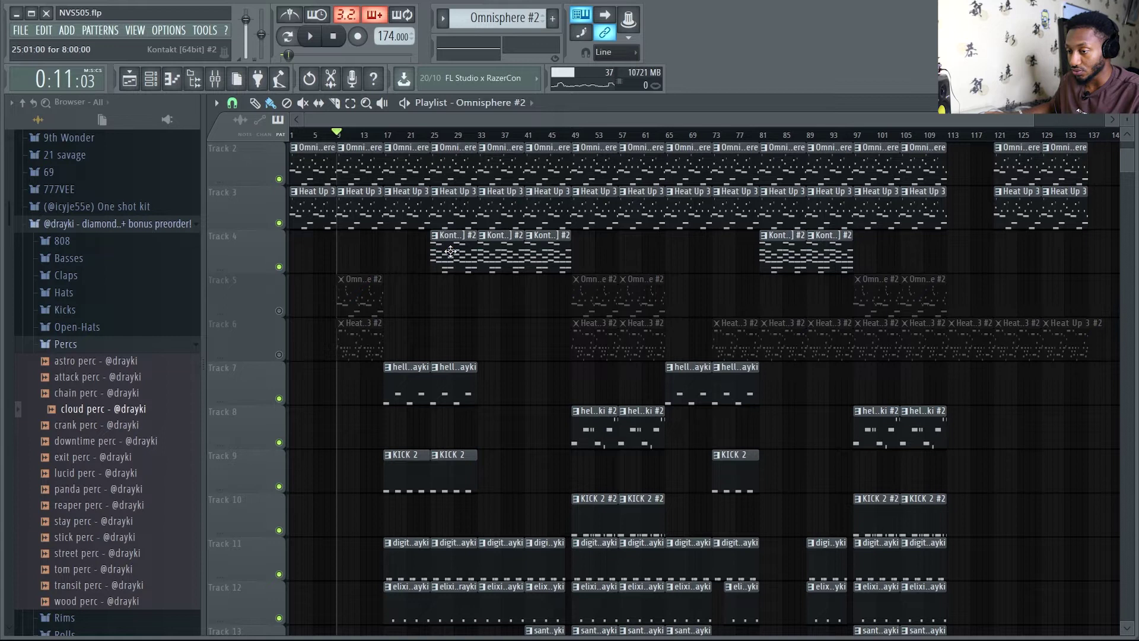
{"action": "left_click", "coordinate": [278, 222]}
{"action": "left_click", "coordinate": [279, 178]}
{"action": "scroll", "coordinate": [285, 207], "scroll_direction": "up", "scroll_amount": 1}
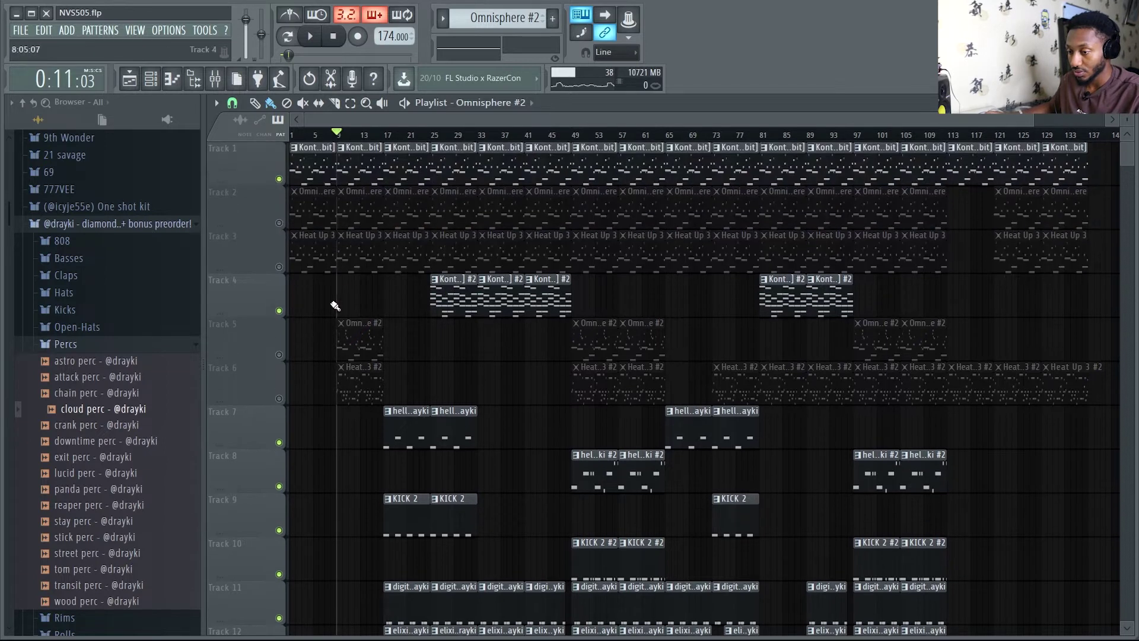
Mute the 808, kick, clap, hat and percussion tracks from track 7 through track 18.
{"action": "scroll", "coordinate": [293, 330], "scroll_direction": "down", "scroll_amount": 4}
{"action": "left_click_drag", "start_coordinate": [279, 267], "coordinate": [286, 580]}
{"action": "scroll", "coordinate": [333, 522], "scroll_direction": "down", "scroll_amount": 4}
{"action": "left_click", "coordinate": [279, 484]}
{"action": "scroll", "coordinate": [415, 453], "scroll_direction": "up", "scroll_amount": 9}
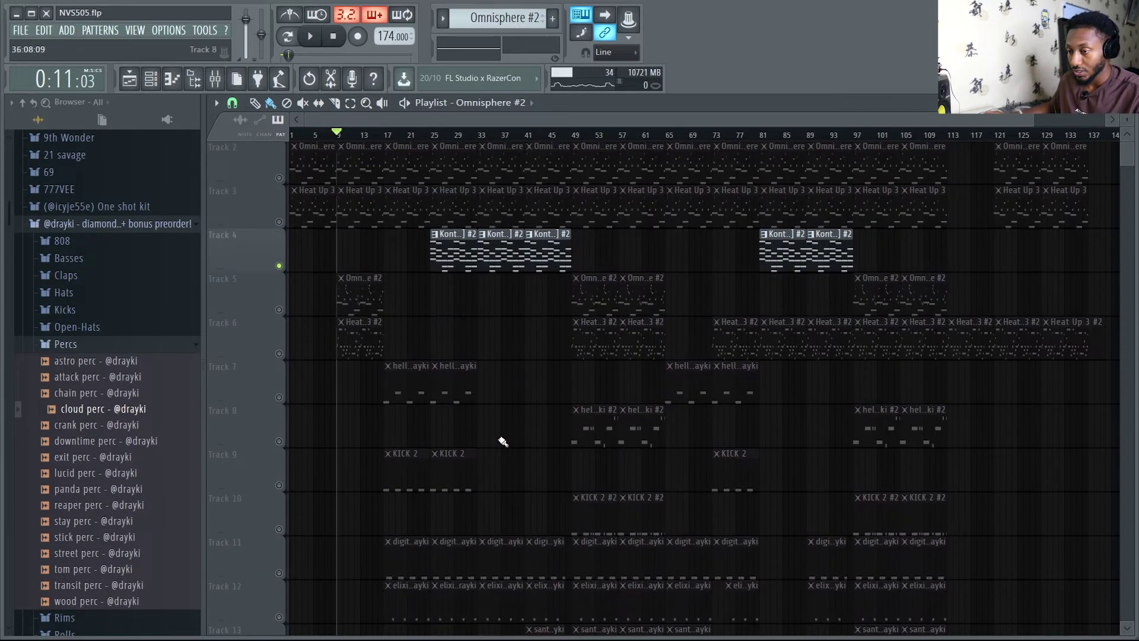
Set the playlist's time selection to the eight bars from bar 25 to bar 33.
{"action": "scroll", "coordinate": [503, 441], "scroll_direction": "up", "scroll_amount": 1}
{"action": "left_click", "coordinate": [432, 134]}
{"action": "left_click_drag", "start_coordinate": [434, 137], "coordinate": [478, 135]}
Open the Kontakt #2 chord pattern from track 4 in the piano roll, play it, and return to the playlist.
{"action": "double_click", "coordinate": [455, 308]}
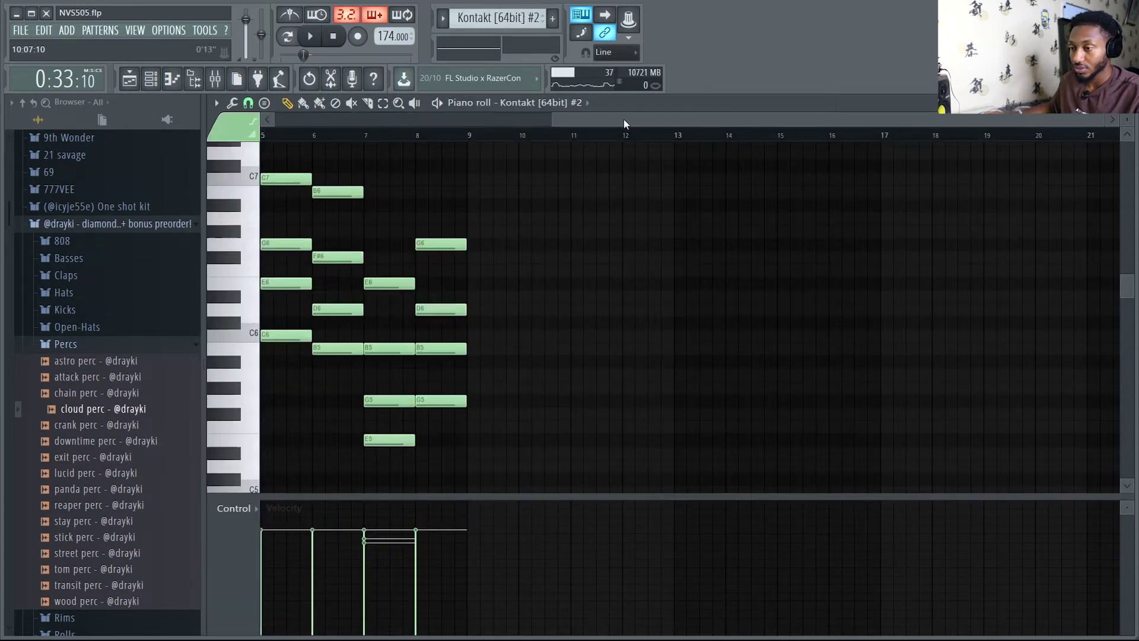
{"action": "key", "text": "space"}
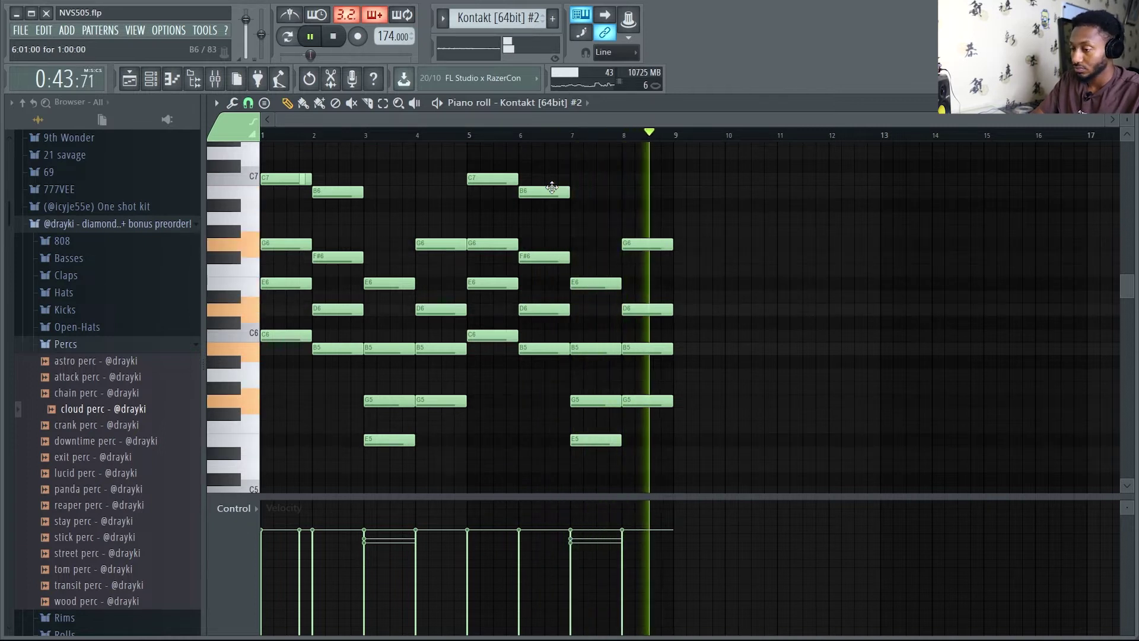
{"action": "key", "text": "space"}
{"action": "key", "text": "F5"}
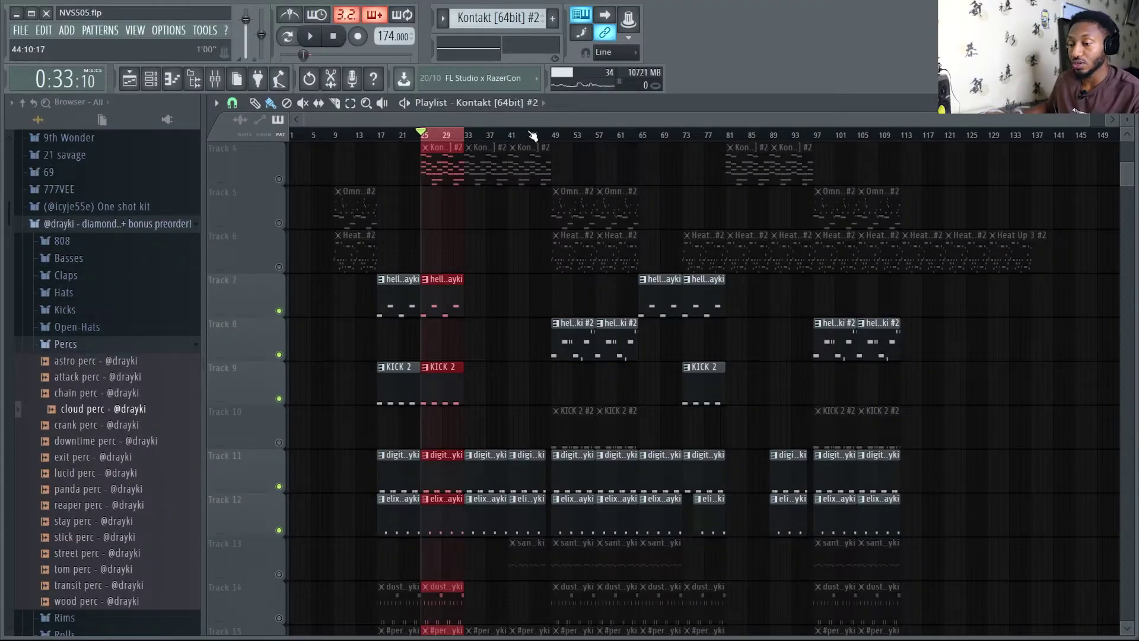
Play the selected bars 25 to 33 to hear the 808, kick and clap tracks together.
{"action": "scroll", "coordinate": [517, 199], "scroll_direction": "down", "scroll_amount": 2}
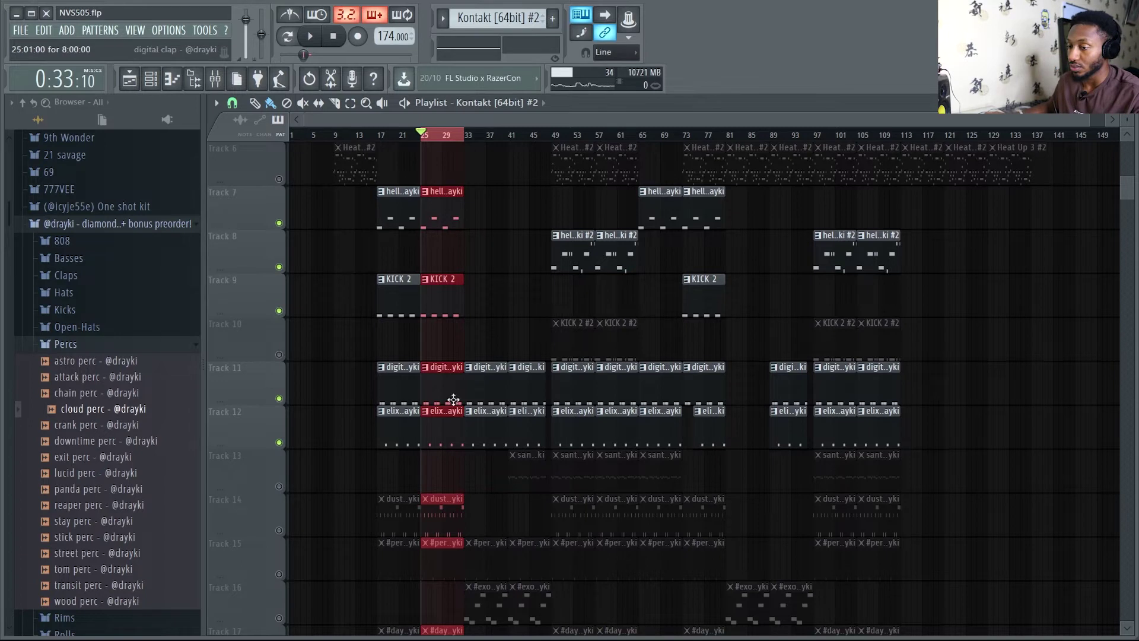
{"action": "key", "text": "space"}
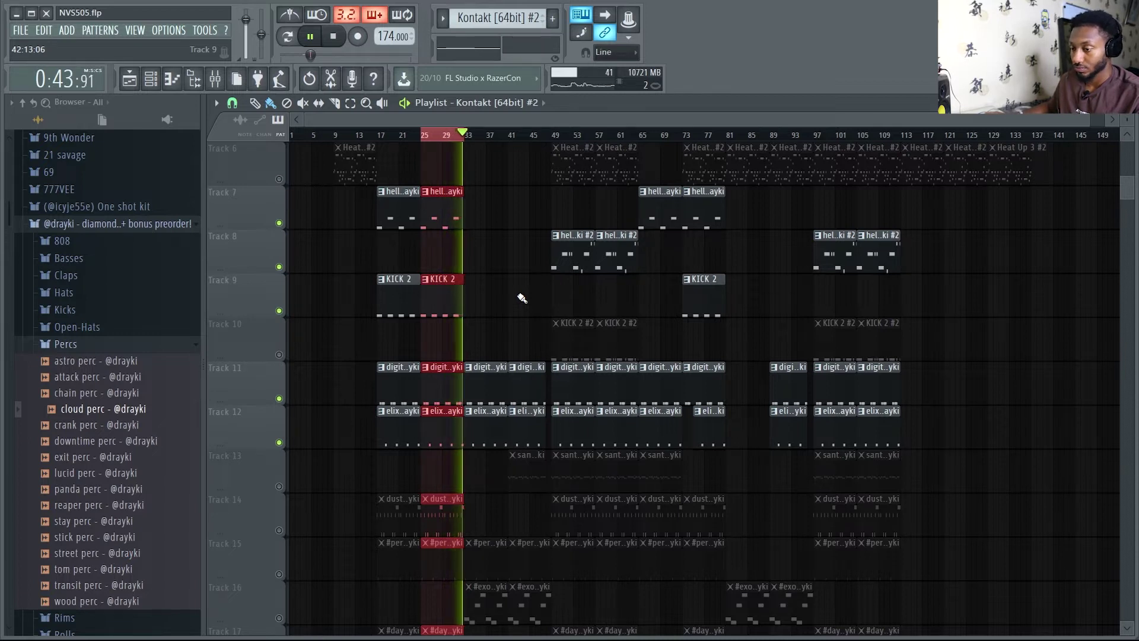
{"action": "key", "text": "space"}
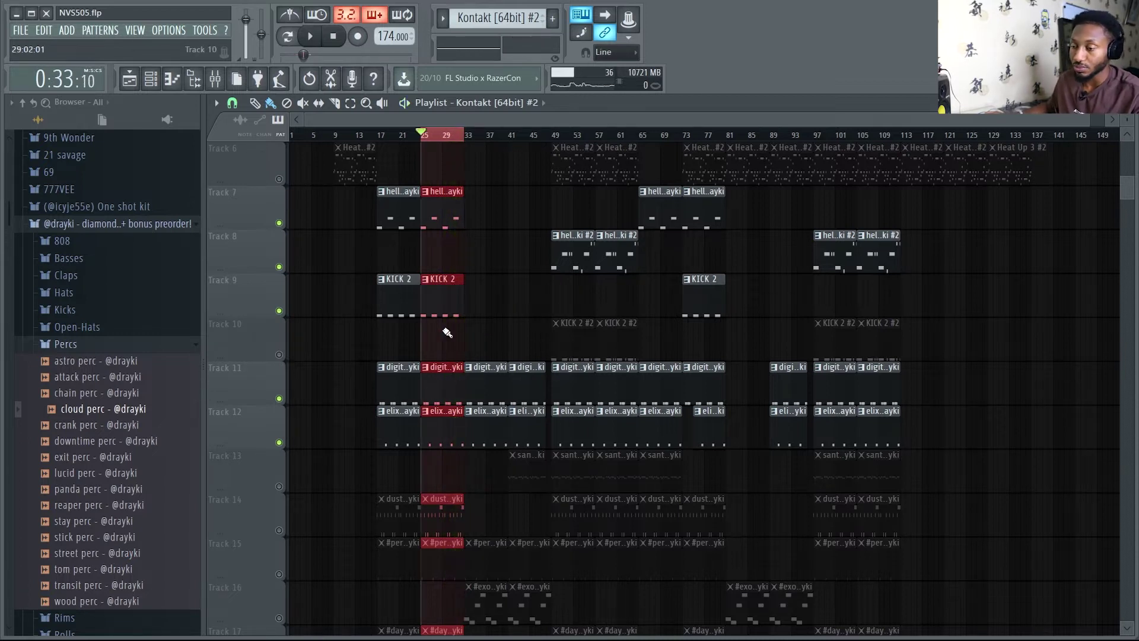
Open the digital clap pattern from track 11 in the piano roll and display its note pan values.
{"action": "double_click", "coordinate": [441, 387]}
{"action": "left_click", "coordinate": [234, 509]}
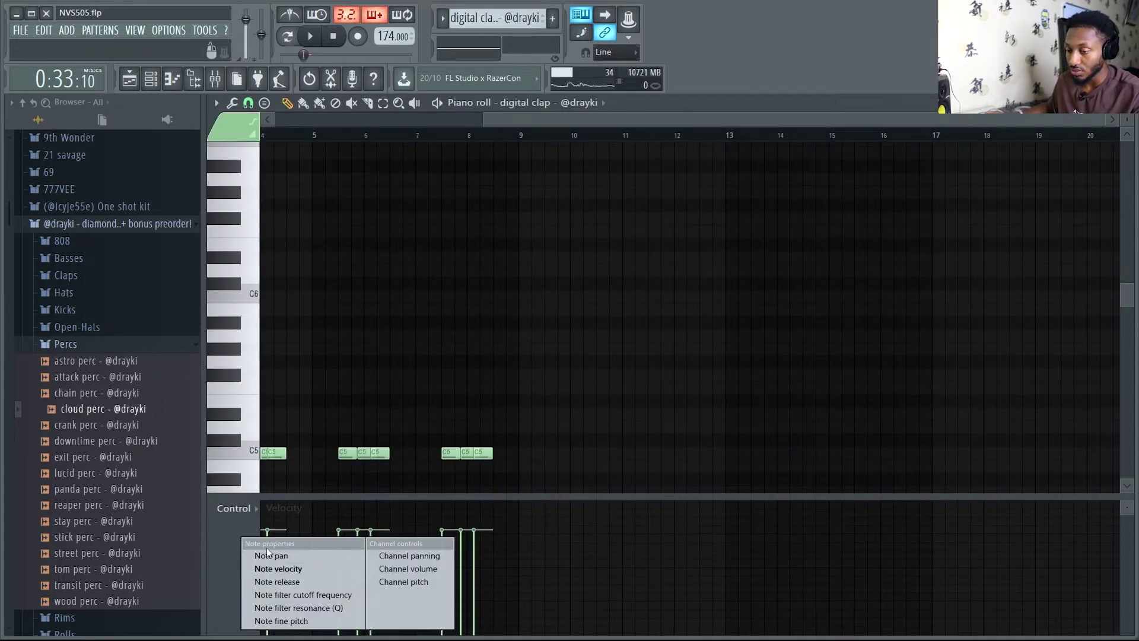
{"action": "left_click", "coordinate": [257, 556]}
{"action": "scroll", "coordinate": [692, 122], "scroll_direction": "left", "scroll_amount": 3}
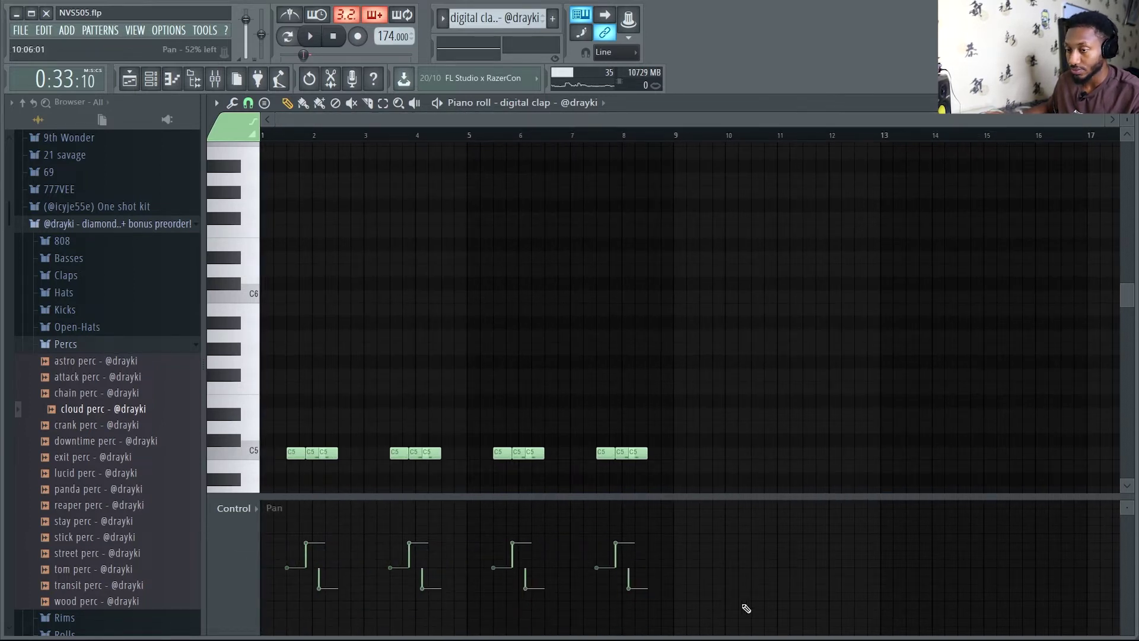
{"action": "key", "text": "F5"}
Unmute track 14, play its dust hat pattern in the piano roll, and return to the playlist.
{"action": "left_click", "coordinate": [279, 486]}
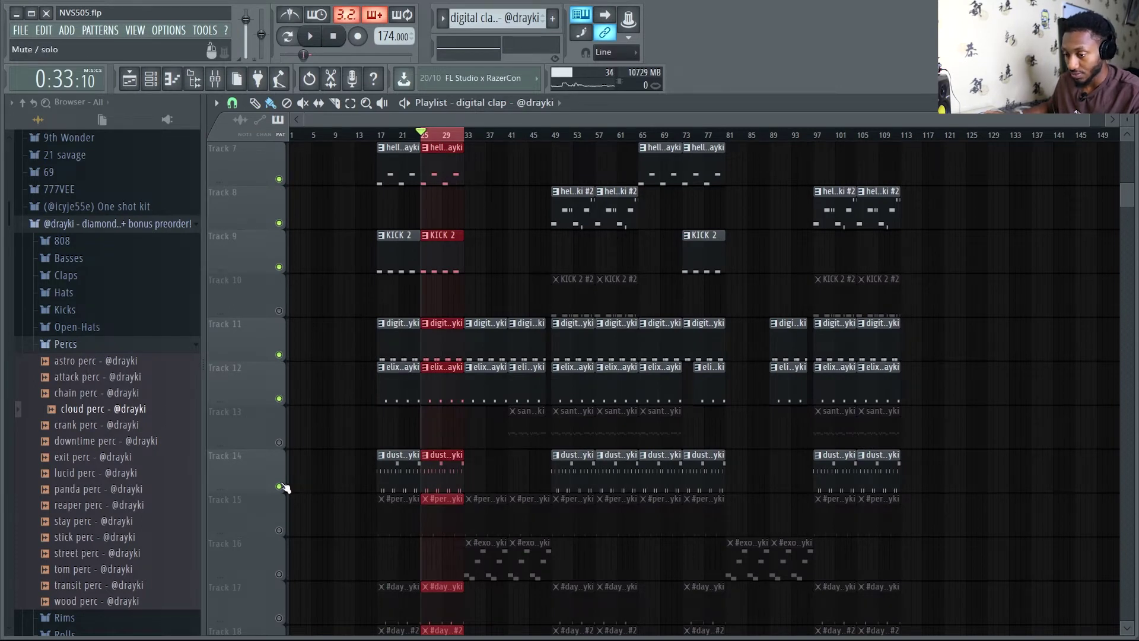
{"action": "double_click", "coordinate": [454, 478]}
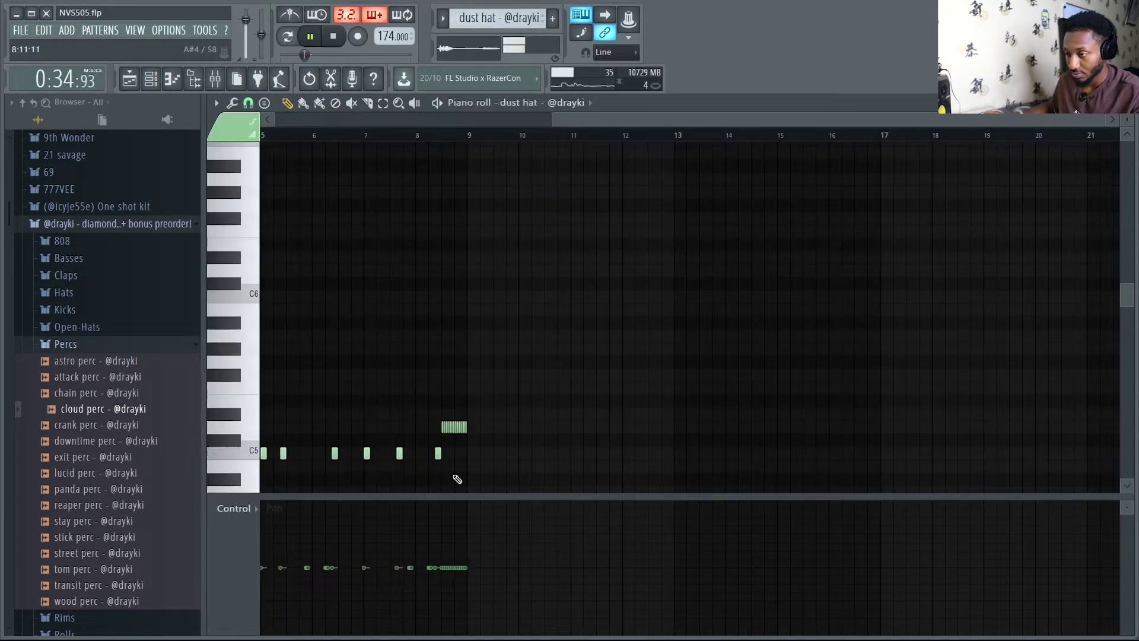
{"action": "scroll", "coordinate": [701, 125], "scroll_direction": "left", "scroll_amount": 4}
{"action": "scroll", "coordinate": [437, 279], "scroll_direction": "down", "scroll_amount": 4}
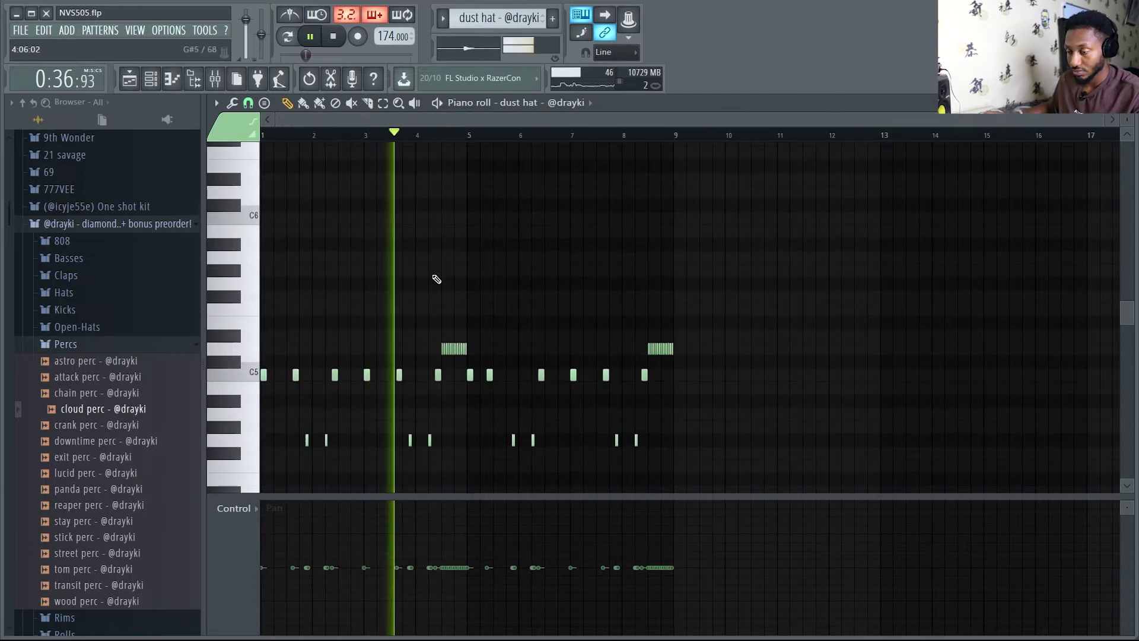
{"action": "key", "text": "F5"}
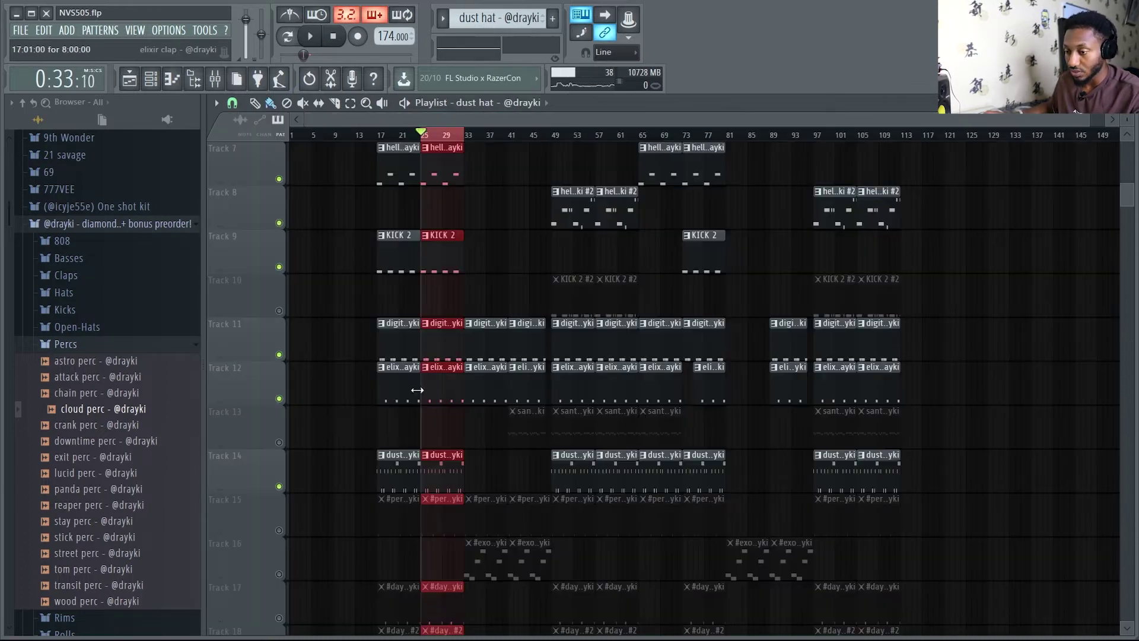
{"action": "key", "text": "space"}
Unmute tracks 17 and 18 and open the #dayone openhat pattern from track 17 in the piano roll.
{"action": "scroll", "coordinate": [336, 439], "scroll_direction": "down", "scroll_amount": 1}
{"action": "left_click", "coordinate": [279, 443]}
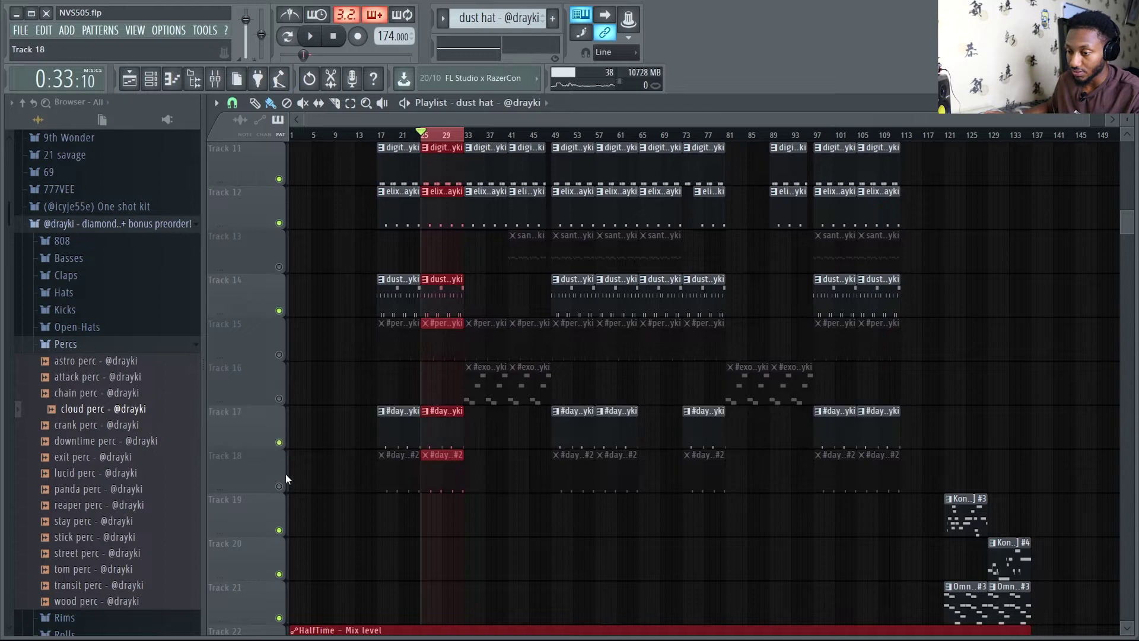
{"action": "left_click", "coordinate": [279, 486]}
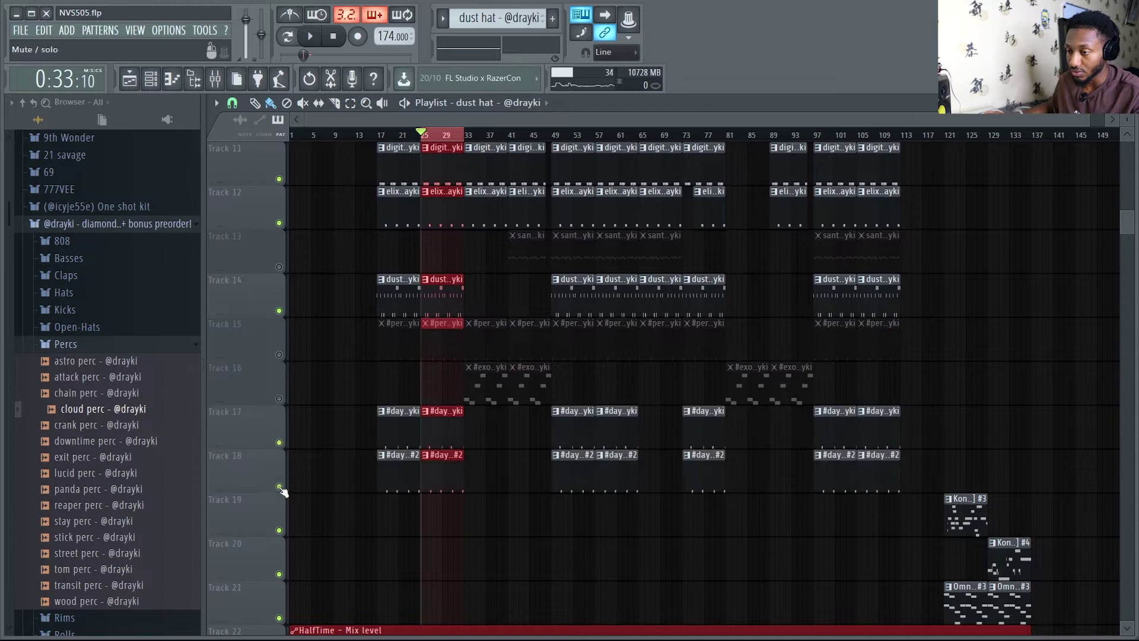
{"action": "double_click", "coordinate": [441, 433]}
{"action": "scroll", "coordinate": [718, 134], "scroll_direction": "left", "scroll_amount": 3}
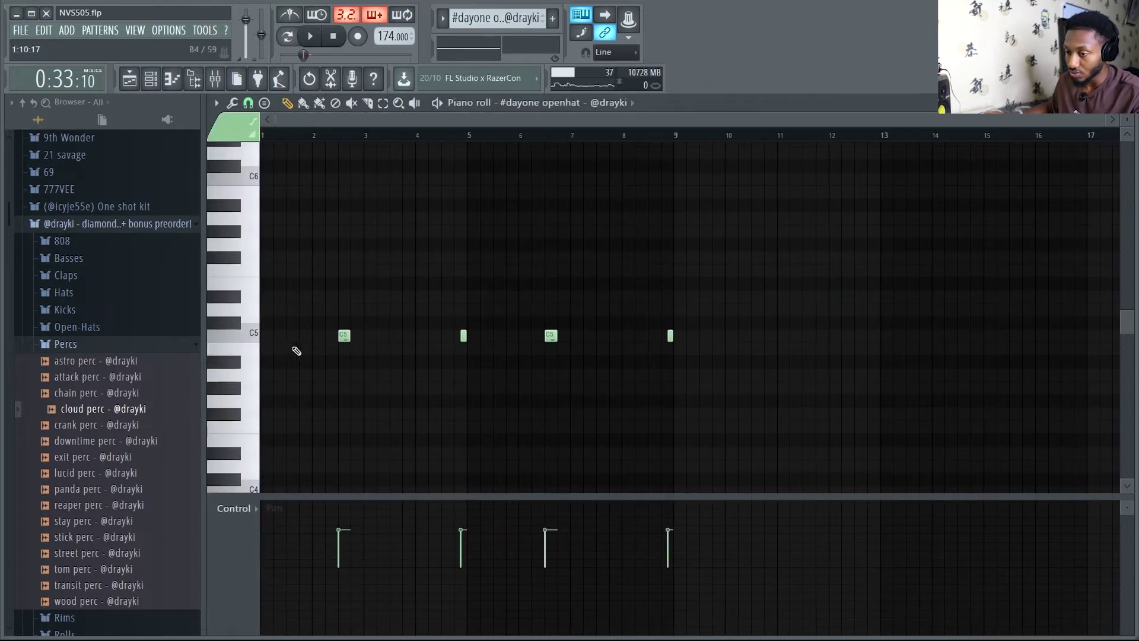
Open the #dayone openhat #2 pattern from track 18 in the piano roll and show its notes from bar 1.
{"action": "key", "text": "F6"}
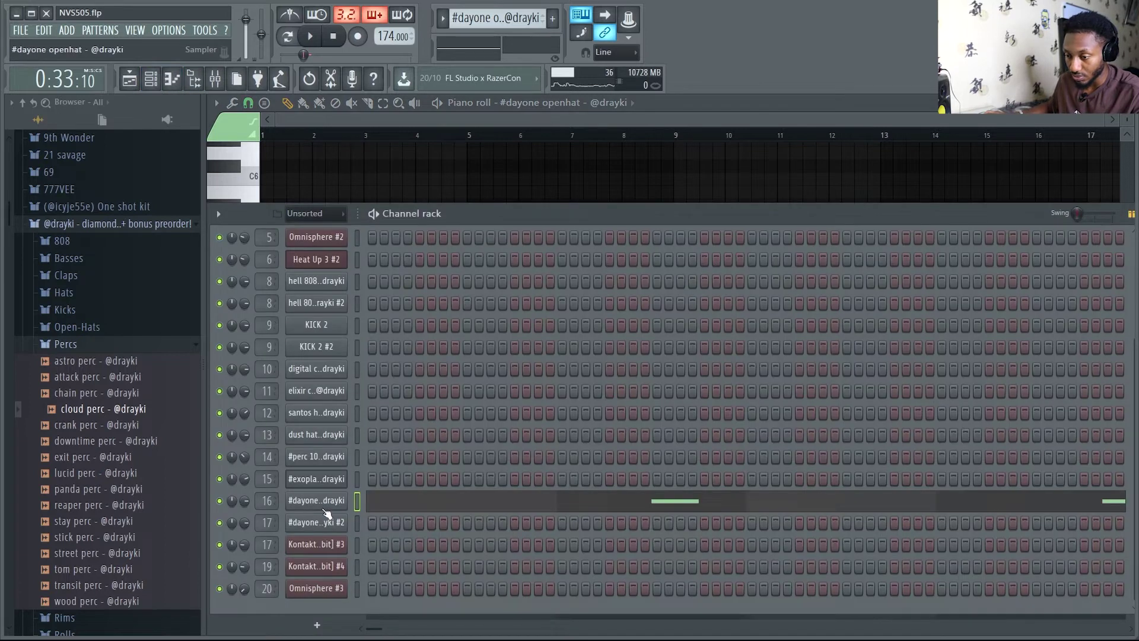
{"action": "left_click", "coordinate": [324, 507]}
{"action": "left_click", "coordinate": [716, 252]}
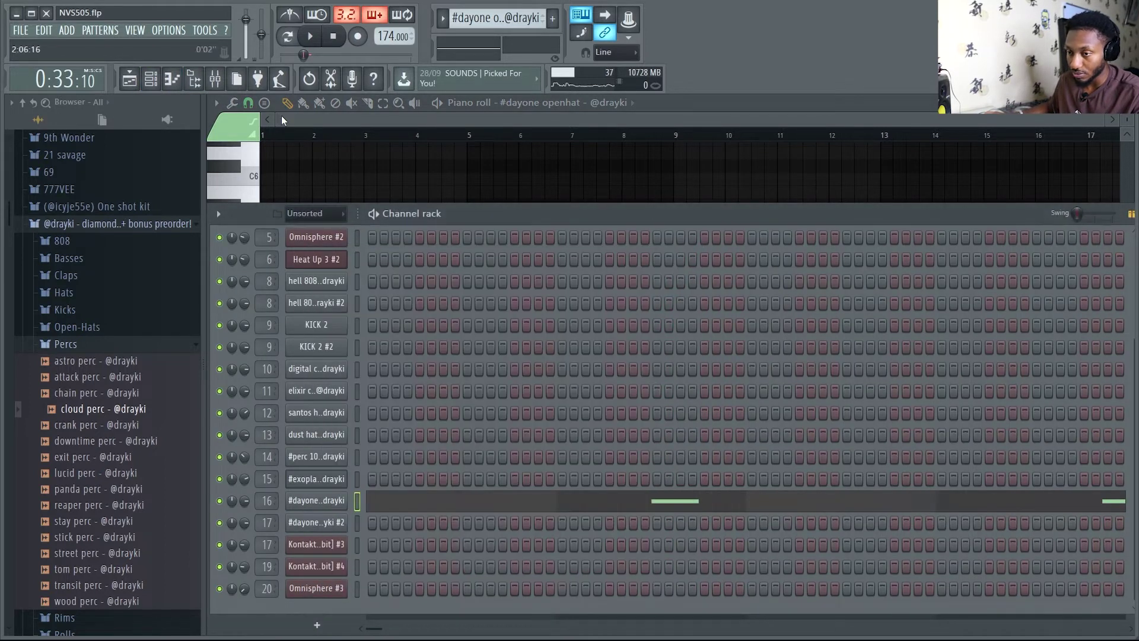
{"action": "left_click", "coordinate": [152, 85]}
{"action": "key", "text": "F5"}
{"action": "double_click", "coordinate": [456, 473]}
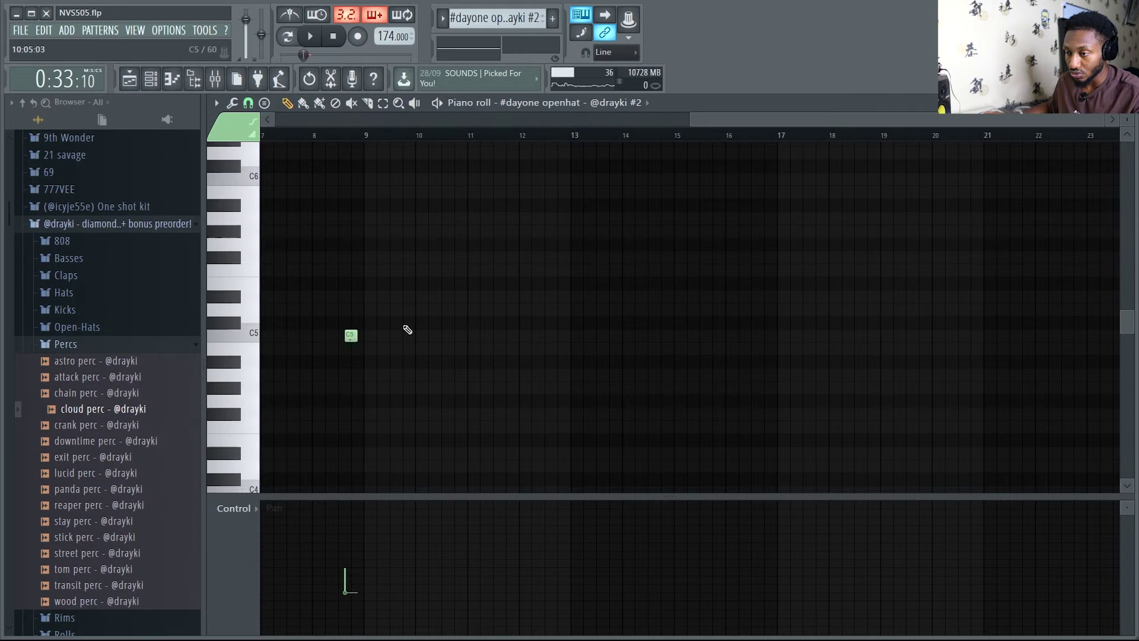
{"action": "left_click_drag", "start_coordinate": [751, 122], "coordinate": [528, 124]}
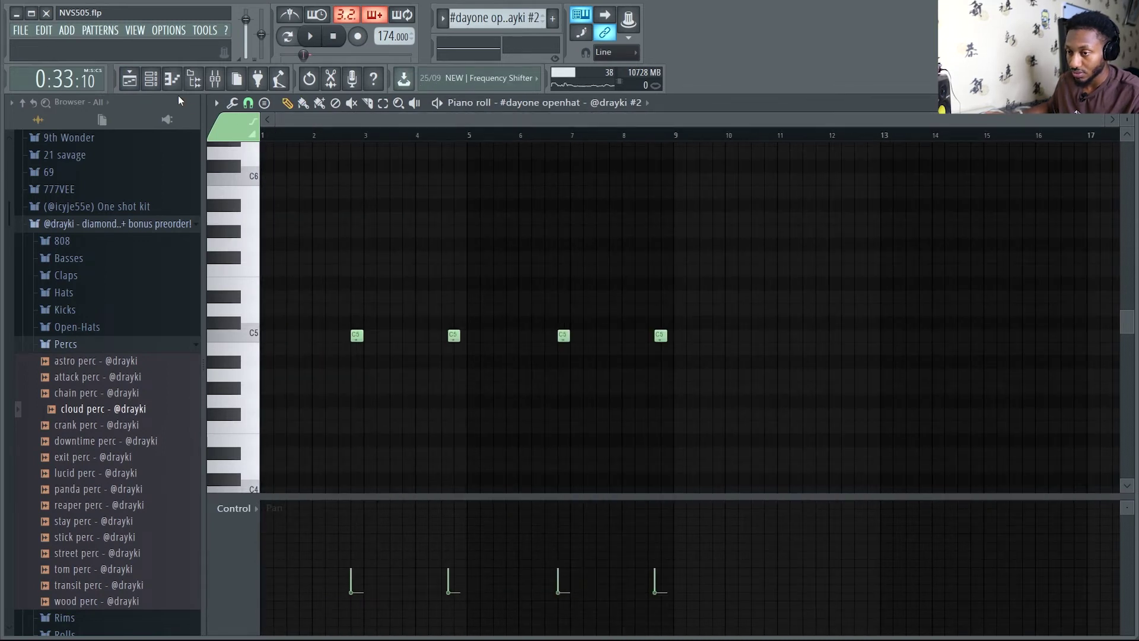
Return to the playlist and play the selected bars 25 to 33 to hear both open hat patterns with the other drums.
{"action": "left_click", "coordinate": [161, 86]}
{"action": "key", "text": "F6"}
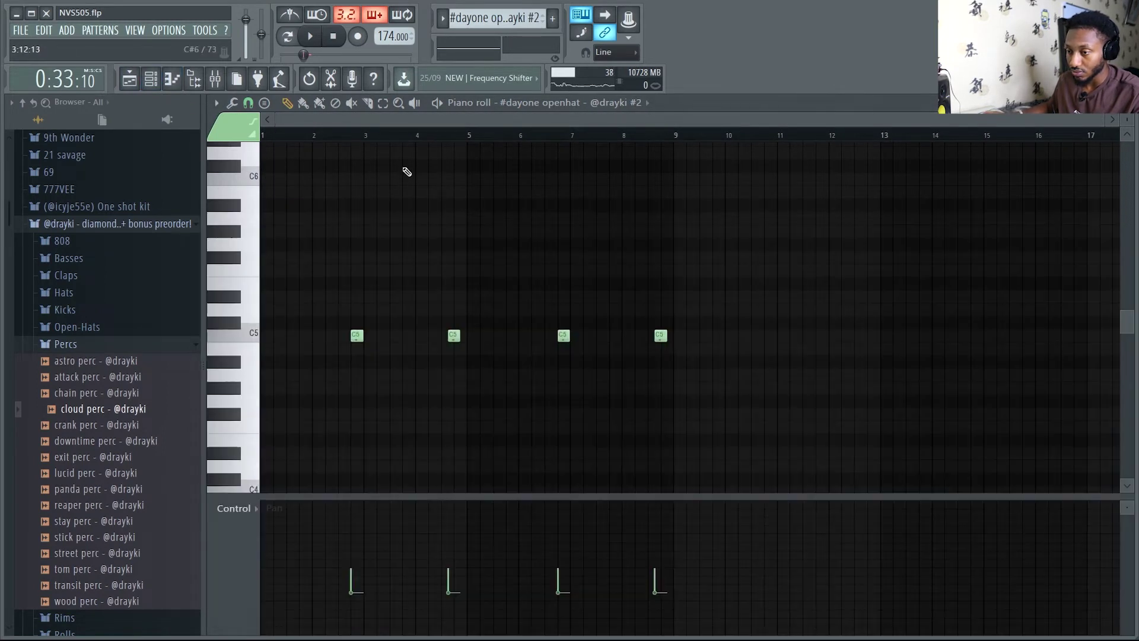
{"action": "key", "text": "F5"}
{"action": "key", "text": "space"}
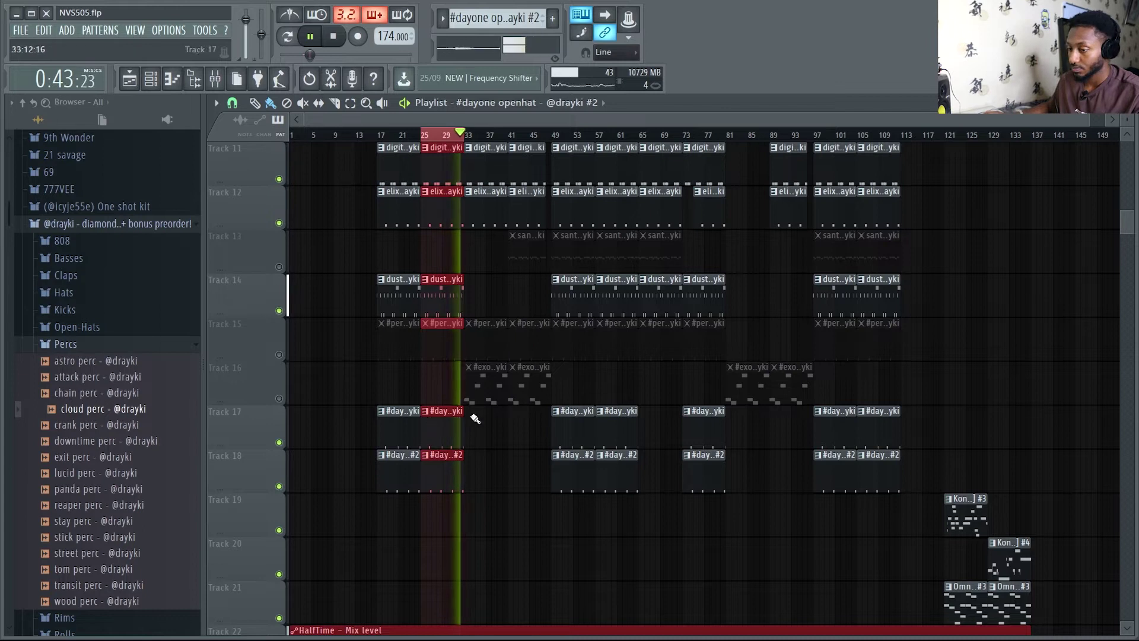
{"action": "key", "text": "space"}
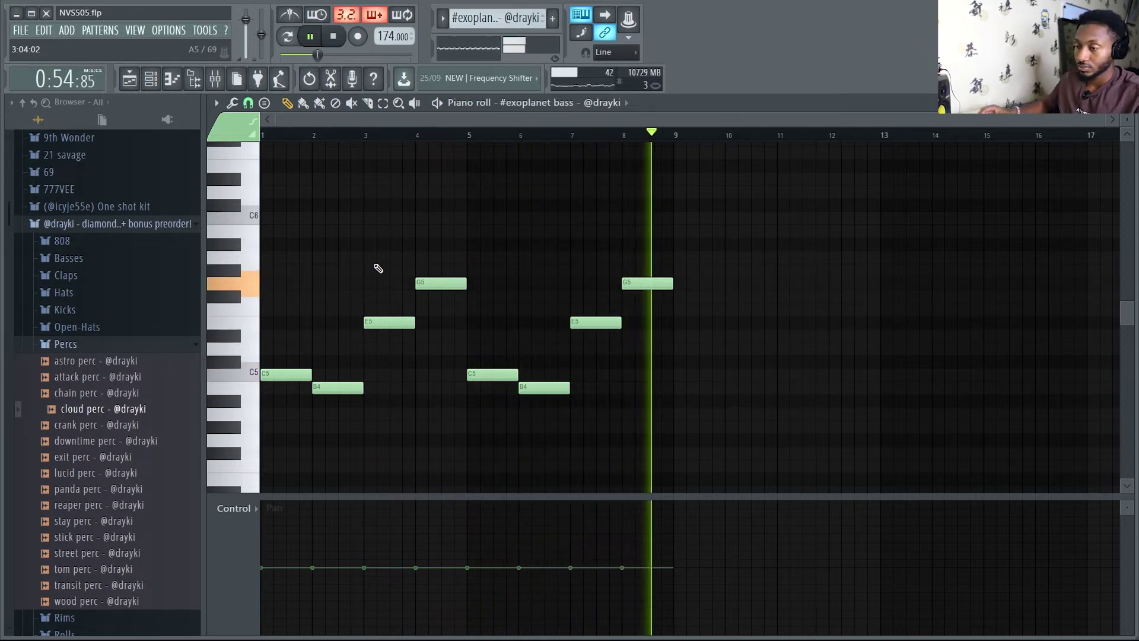
Stop the #exoplanet bass playback and play the santos hat pattern from track 13 in the piano roll.
{"action": "key", "text": "space"}
{"action": "left_click", "coordinate": [151, 78]}
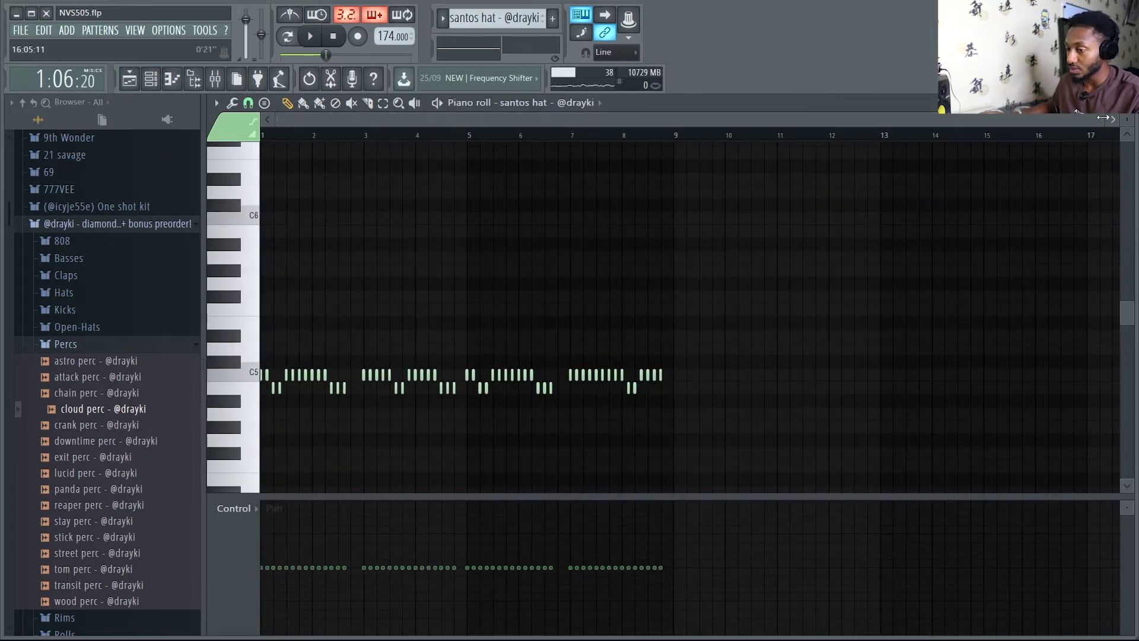
{"action": "left_click_drag", "start_coordinate": [1102, 118], "coordinate": [875, 114]}
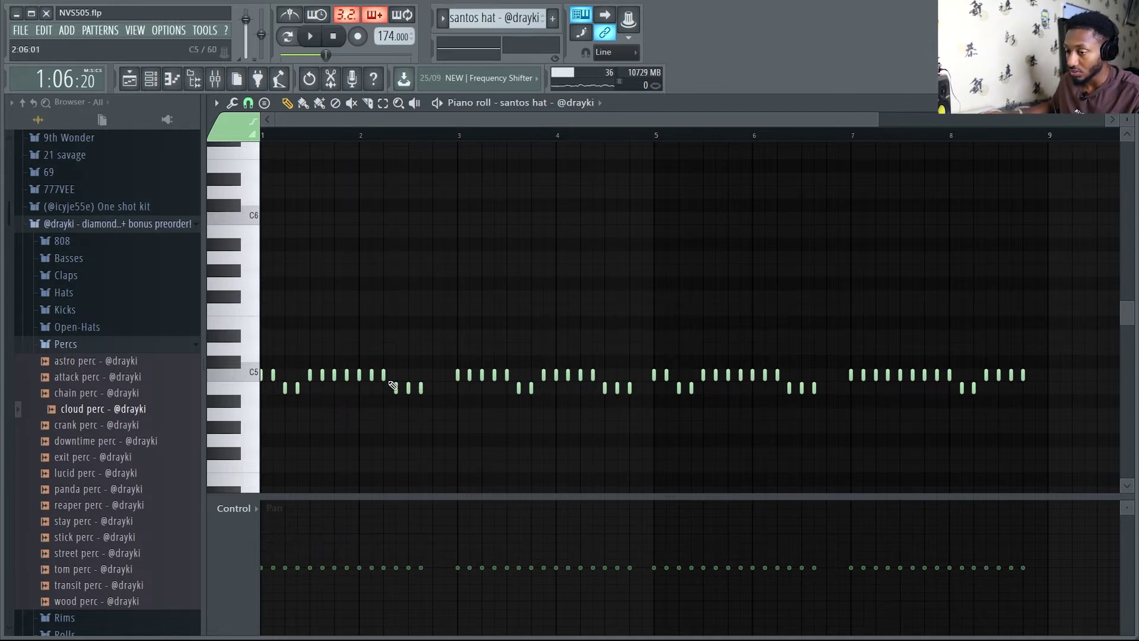
{"action": "key", "text": "space"}
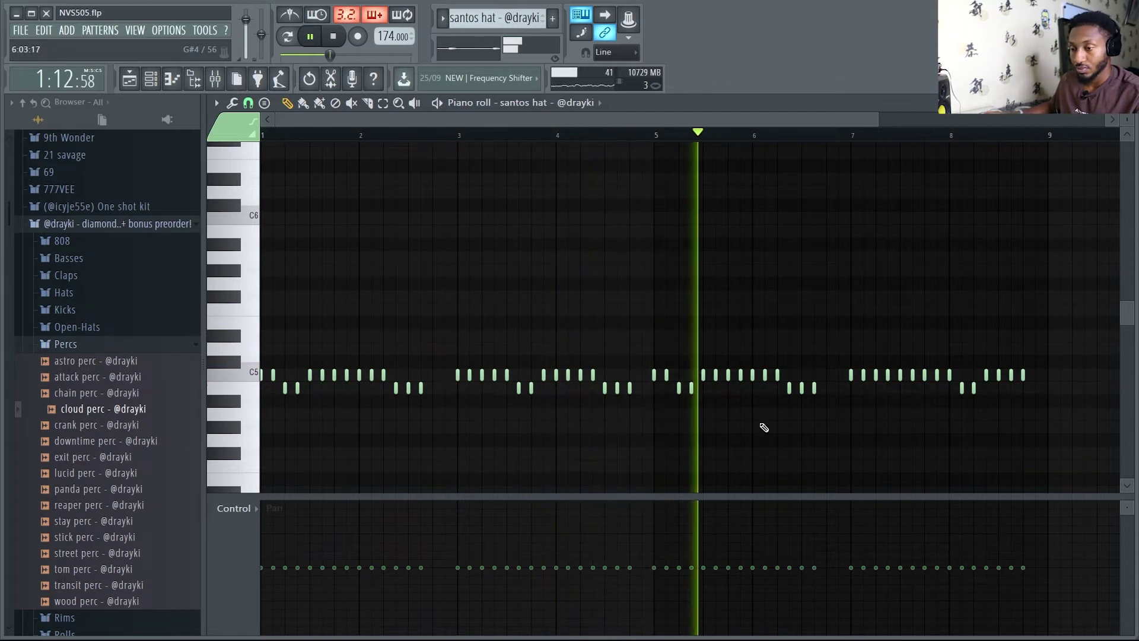
{"action": "key", "text": "space"}
Show the santos hat pattern's steps in the channel rack and return to the playlist.
{"action": "left_click_drag", "start_coordinate": [877, 120], "coordinate": [1060, 140]}
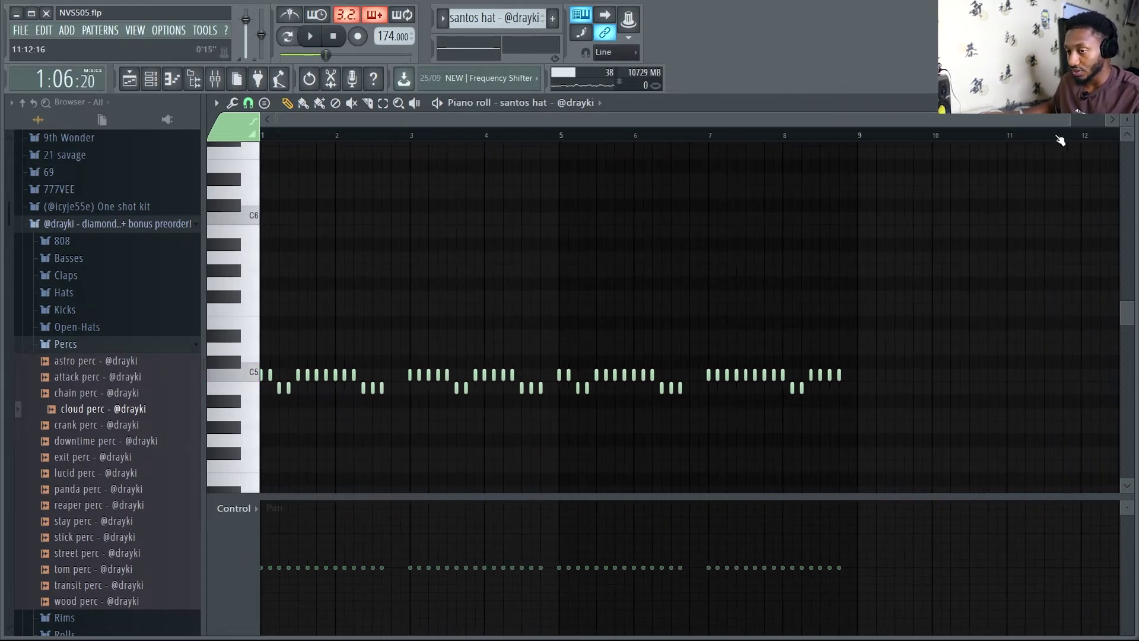
{"action": "left_click", "coordinate": [150, 80]}
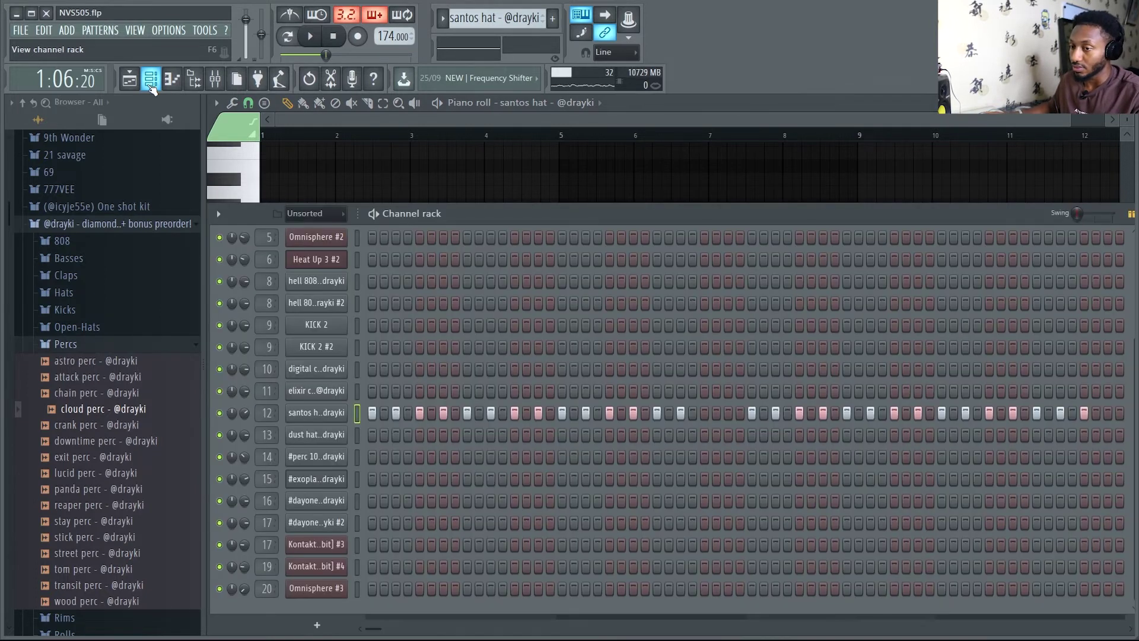
{"action": "left_click", "coordinate": [151, 86]}
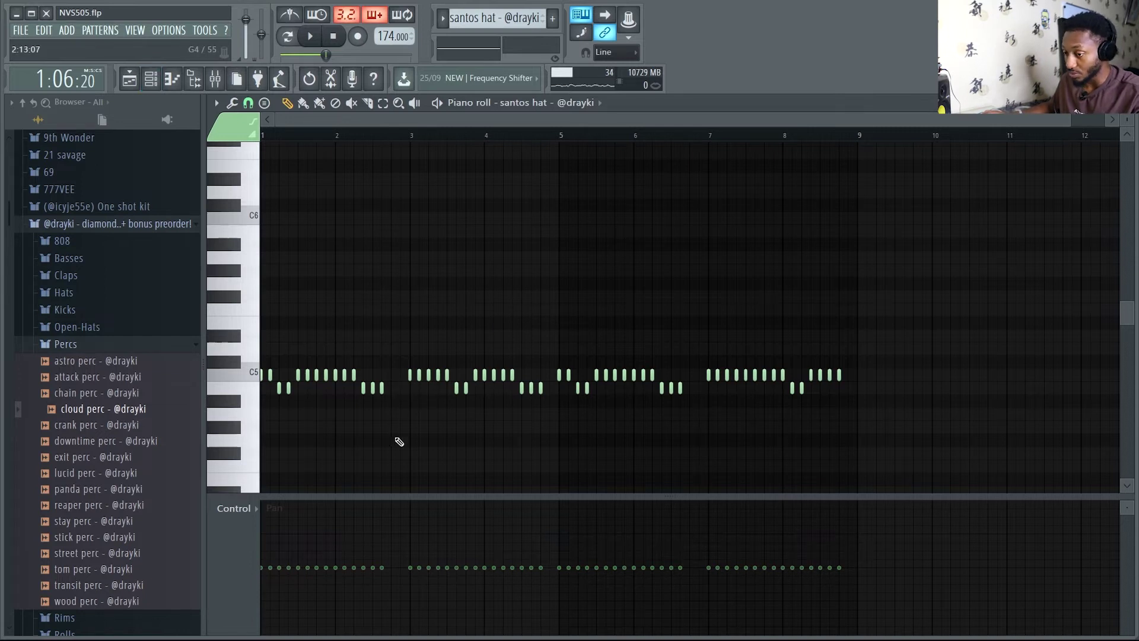
{"action": "left_click", "coordinate": [156, 81]}
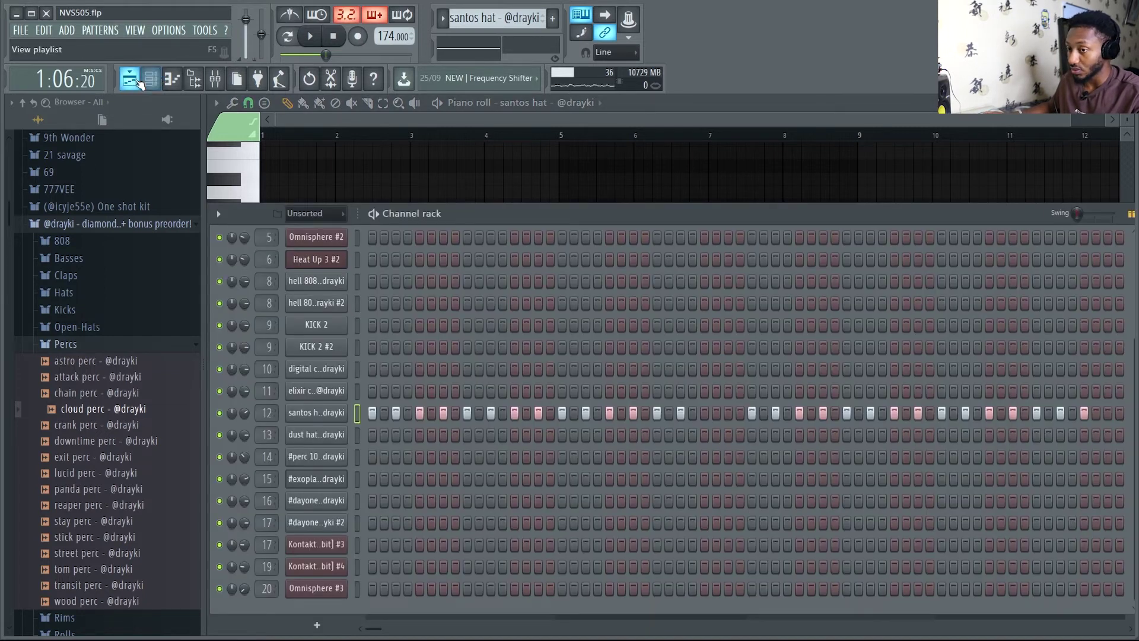
{"action": "left_click", "coordinate": [139, 81]}
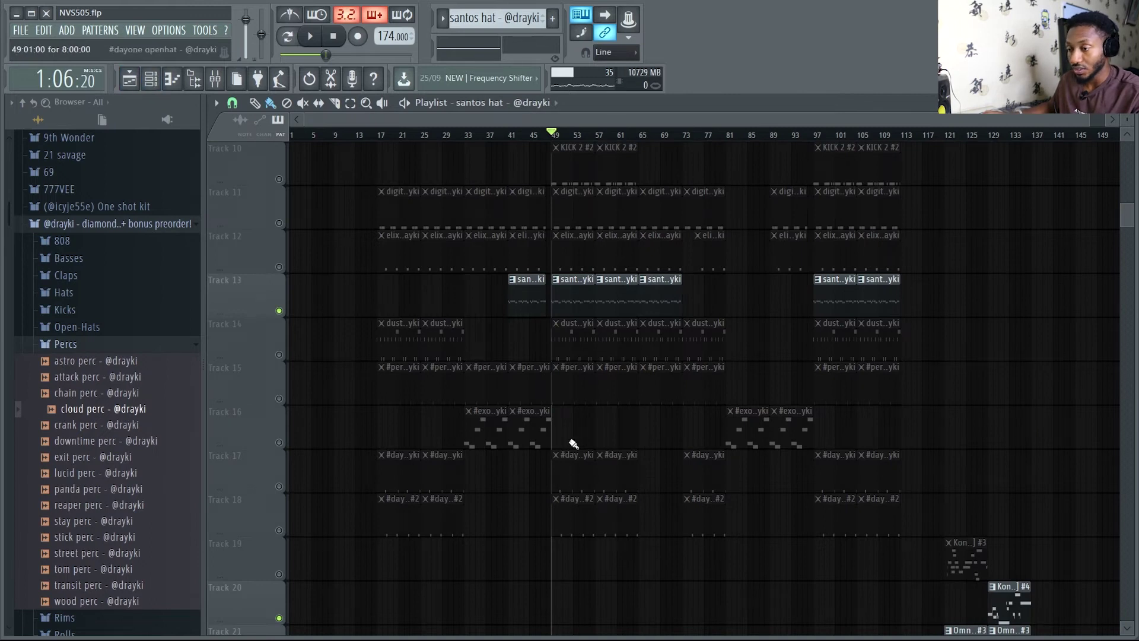
Enable track 8, open its hell 808 #2 pattern in the piano roll and play it.
{"action": "scroll", "coordinate": [617, 522], "scroll_direction": "up", "scroll_amount": 5}
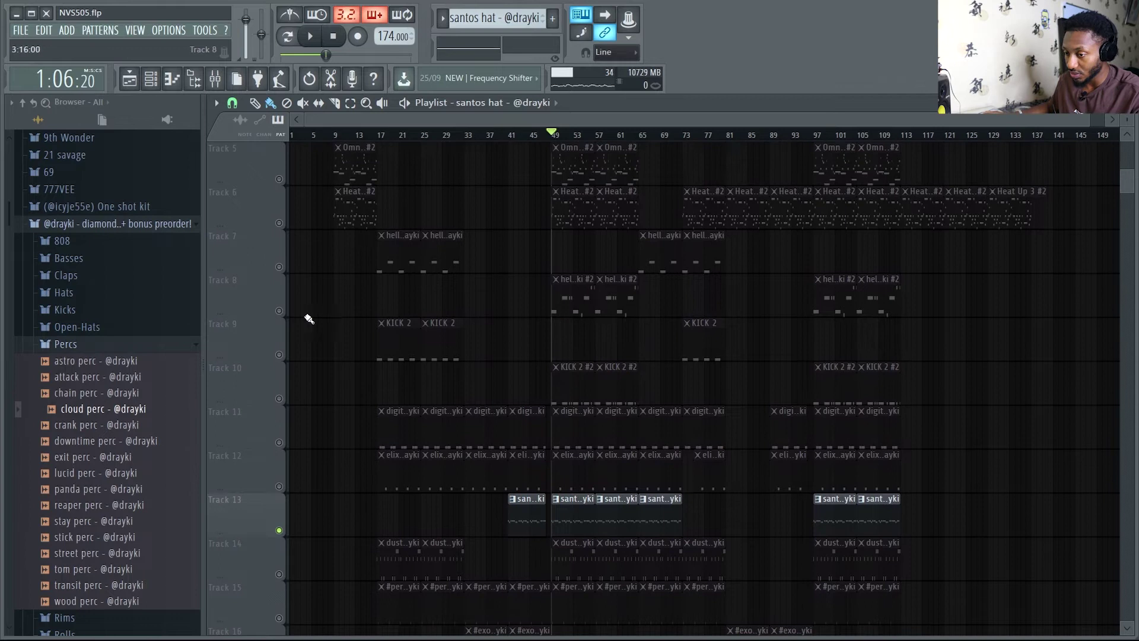
{"action": "left_click", "coordinate": [279, 311]}
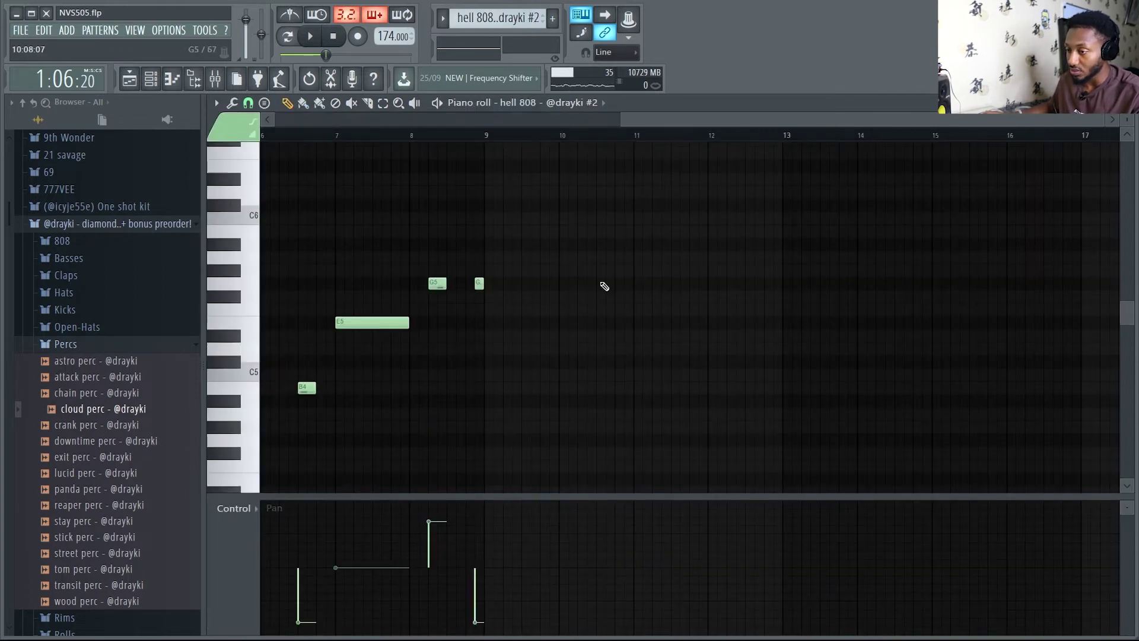
{"action": "scroll", "coordinate": [948, 180], "scroll_direction": "left", "scroll_amount": 5}
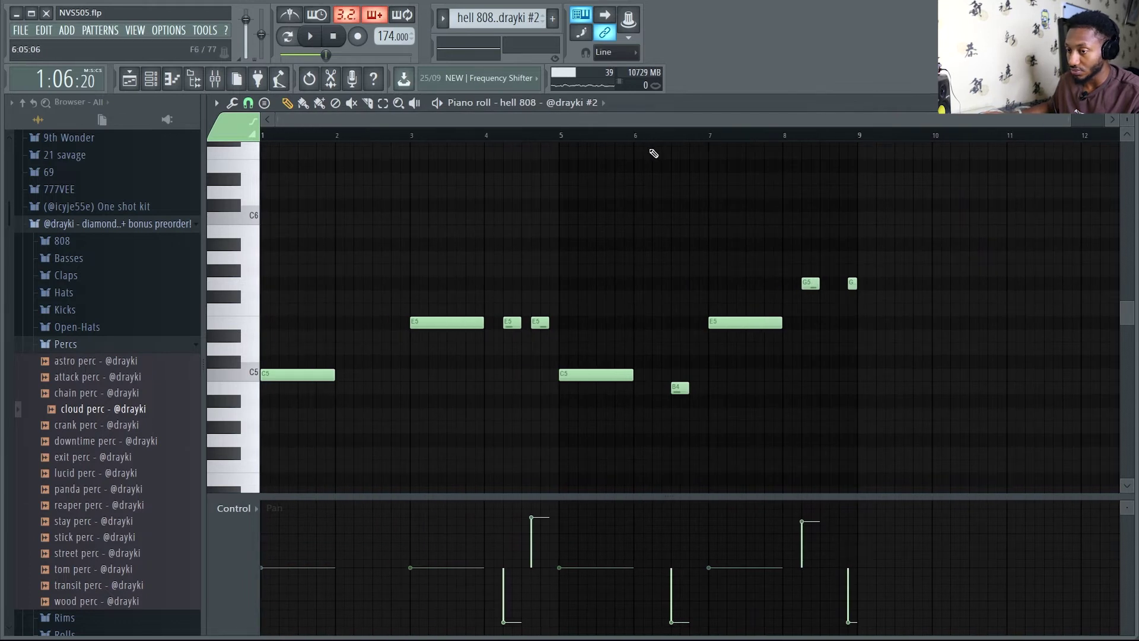
{"action": "key", "text": "space"}
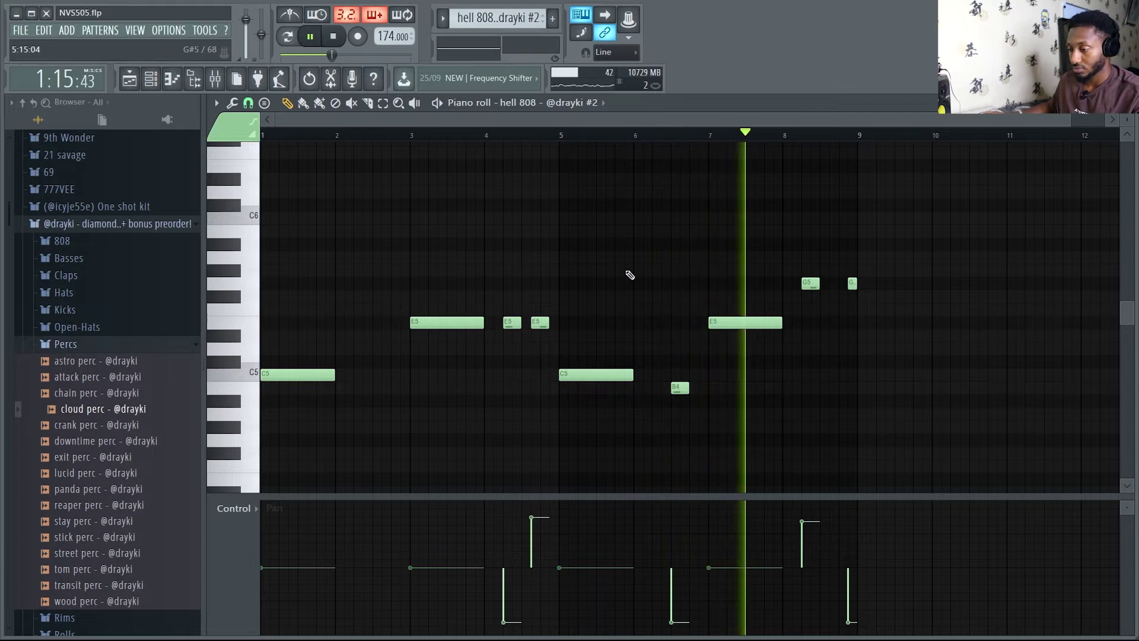
{"action": "key", "text": "space"}
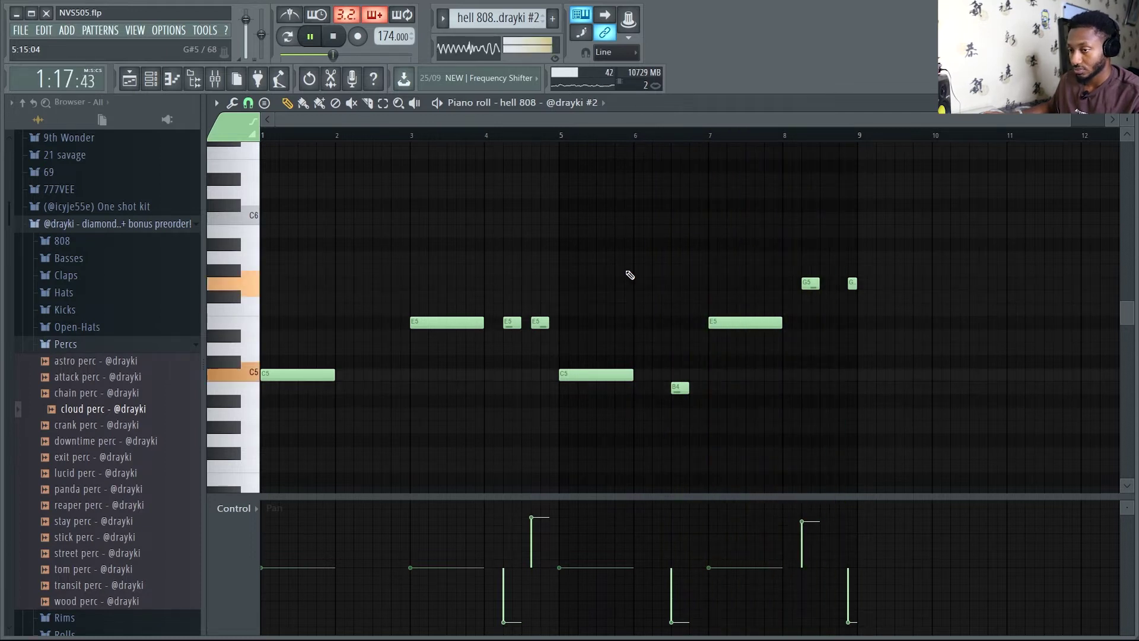
Return to the playlist and take track 8 out of solo to enable all tracks.
{"action": "left_click", "coordinate": [151, 78]}
{"action": "key", "text": "F5"}
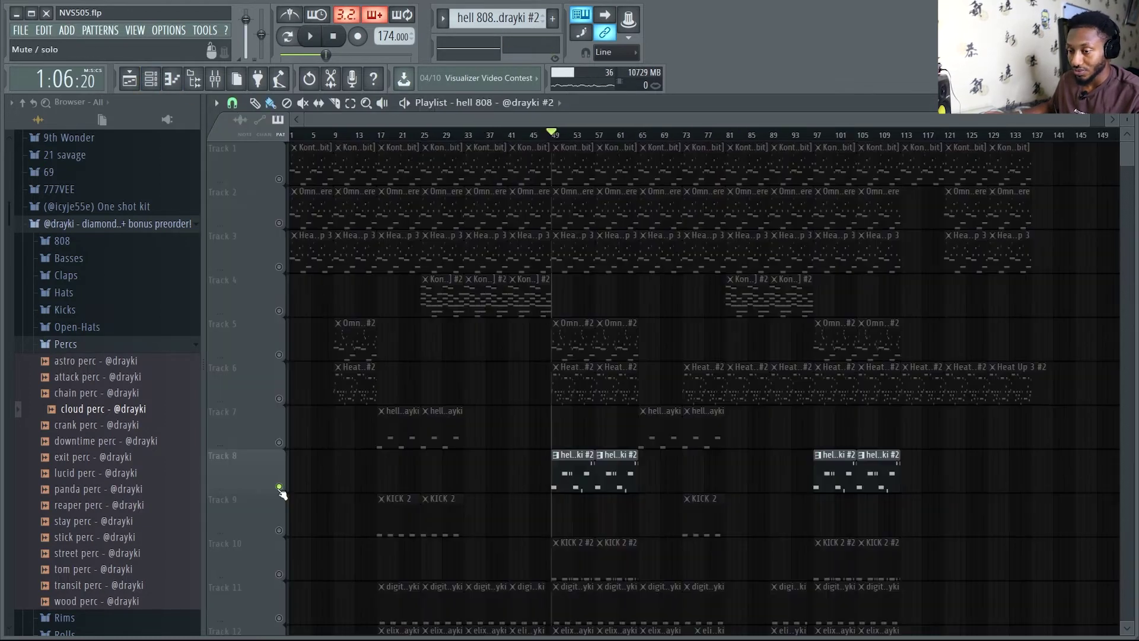
{"action": "right_click", "coordinate": [280, 487]}
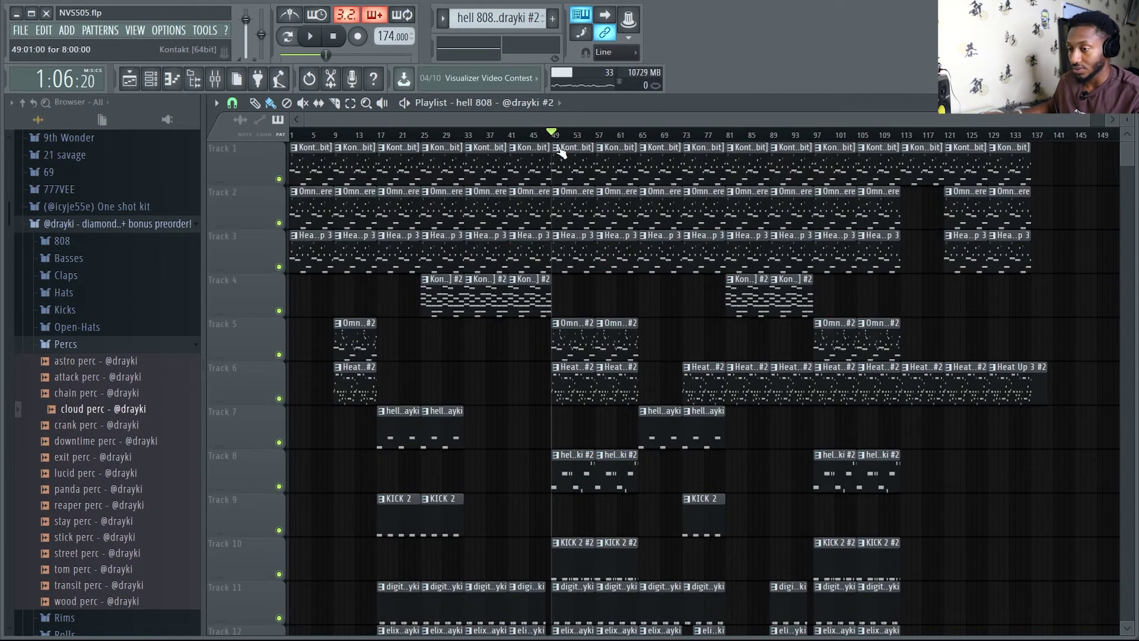
Play the full arrangement from bar 49 to about bar 65 while viewing the melody and drum tracks.
{"action": "key", "text": "space"}
{"action": "scroll", "coordinate": [646, 299], "scroll_direction": "down", "scroll_amount": 8}
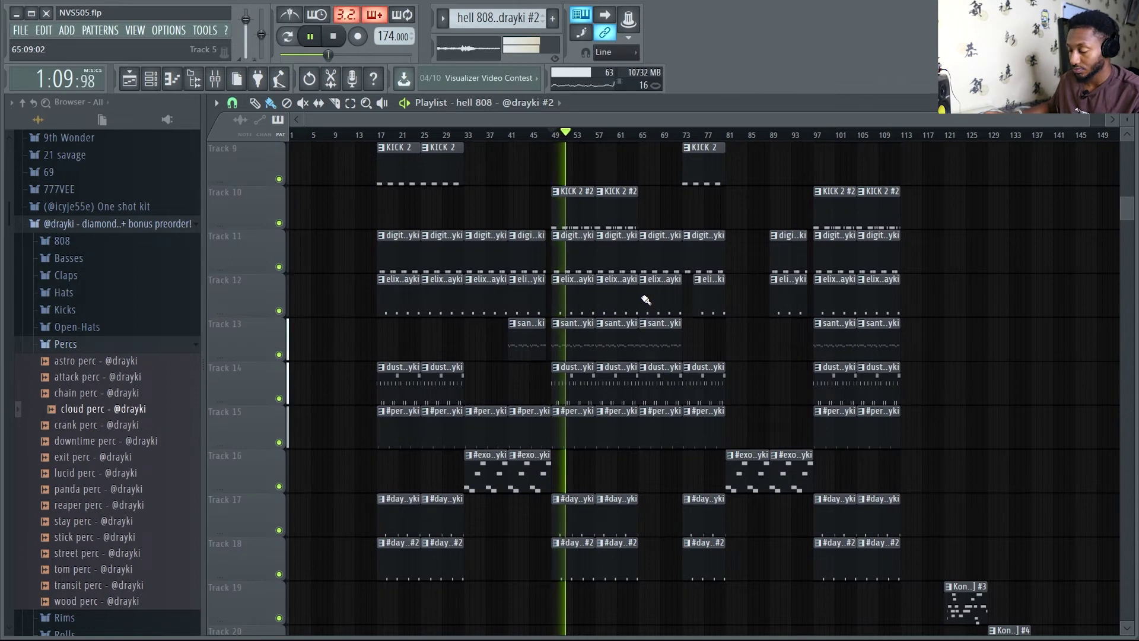
{"action": "scroll", "coordinate": [641, 299], "scroll_direction": "up", "scroll_amount": 2}
{"action": "scroll", "coordinate": [639, 299], "scroll_direction": "up", "scroll_amount": 3}
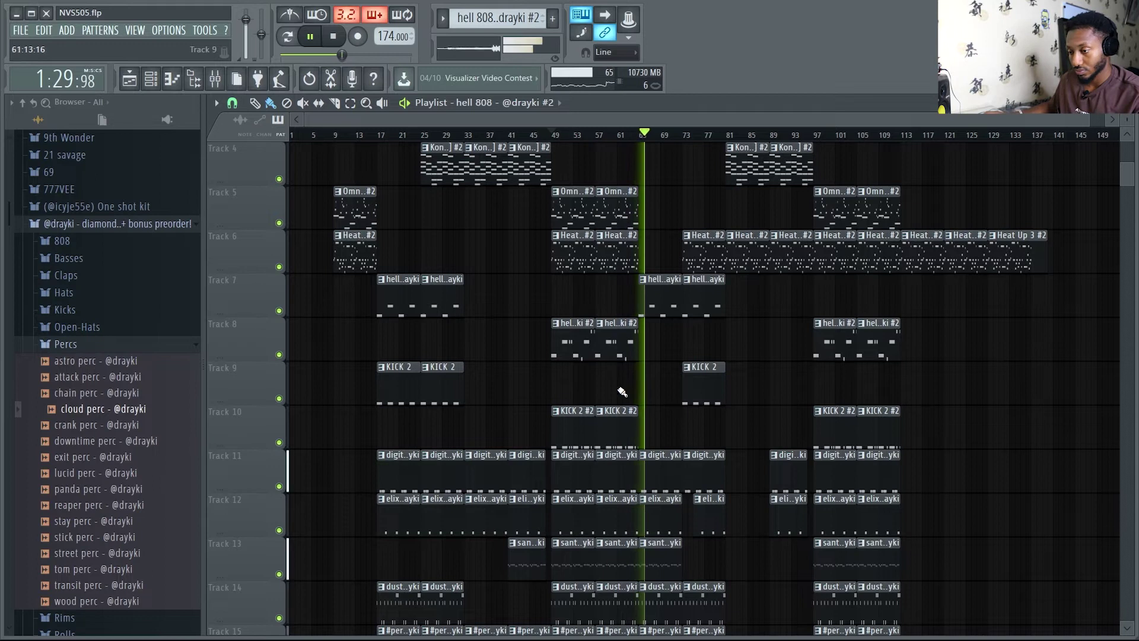
{"action": "key", "text": "space"}
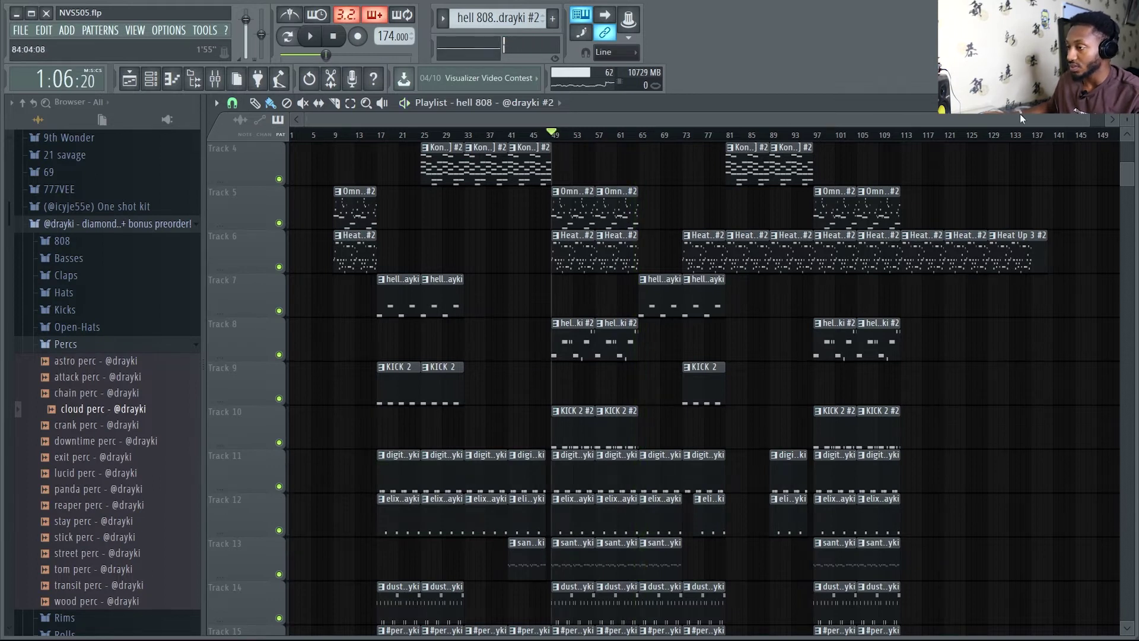
Examine the playlist arrangement from bar 49 onward and move the playhead to about bar 110.
{"action": "left_click_drag", "start_coordinate": [1082, 119], "coordinate": [1042, 132]}
{"action": "left_click_drag", "start_coordinate": [822, 117], "coordinate": [364, 109]}
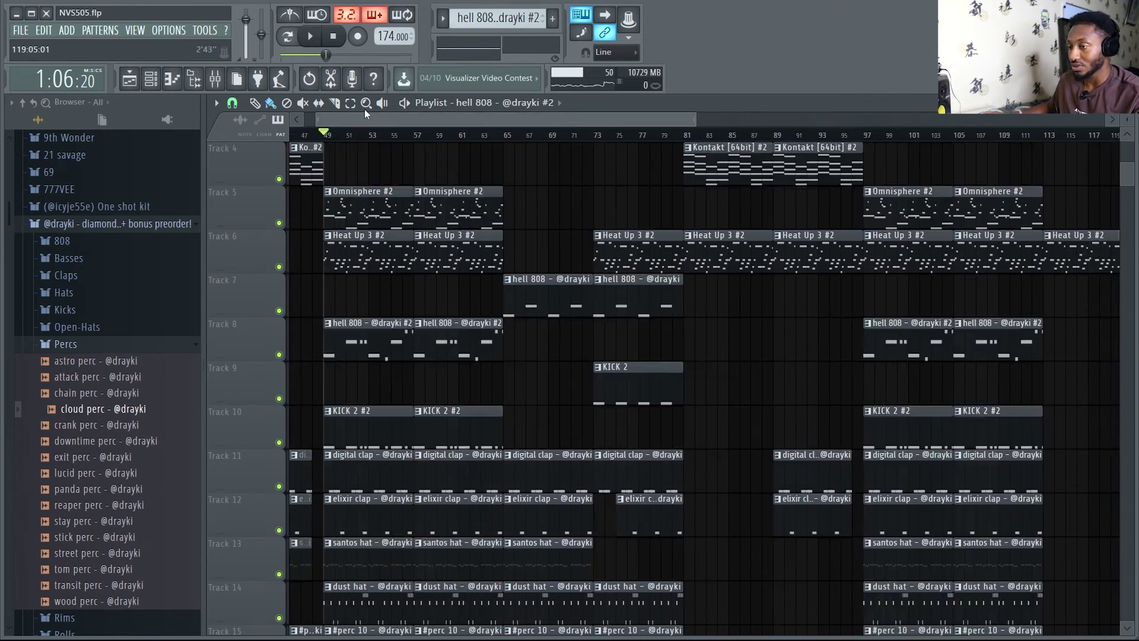
{"action": "left_click_drag", "start_coordinate": [683, 119], "coordinate": [1097, 121]}
{"action": "left_click_drag", "start_coordinate": [539, 133], "coordinate": [852, 170]}
{"action": "scroll", "coordinate": [599, 211], "scroll_direction": "down", "scroll_amount": 4}
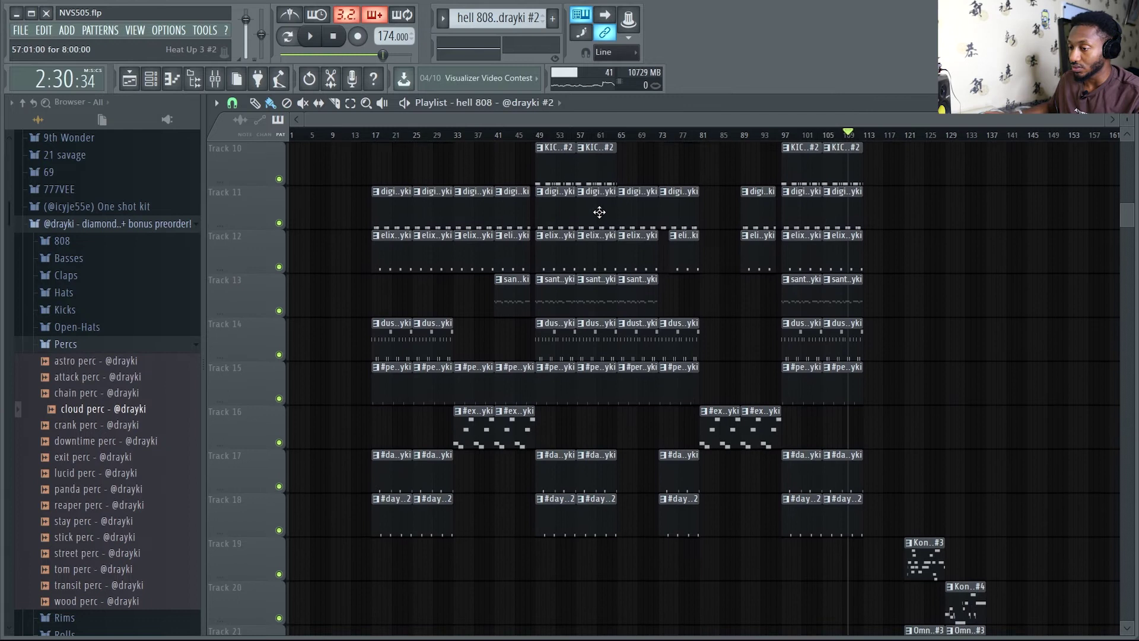
{"action": "scroll", "coordinate": [704, 419], "scroll_direction": "up", "scroll_amount": 6}
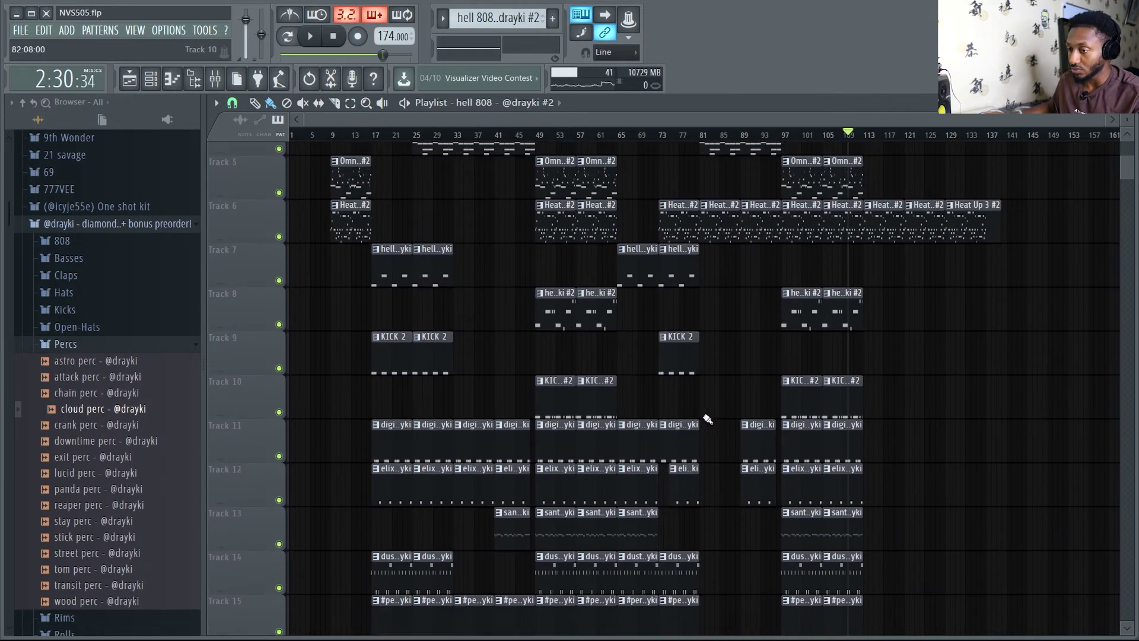
Set the playhead to bar 17 and play the full arrangement up to about bar 33.
{"action": "left_click_drag", "start_coordinate": [649, 135], "coordinate": [385, 135]}
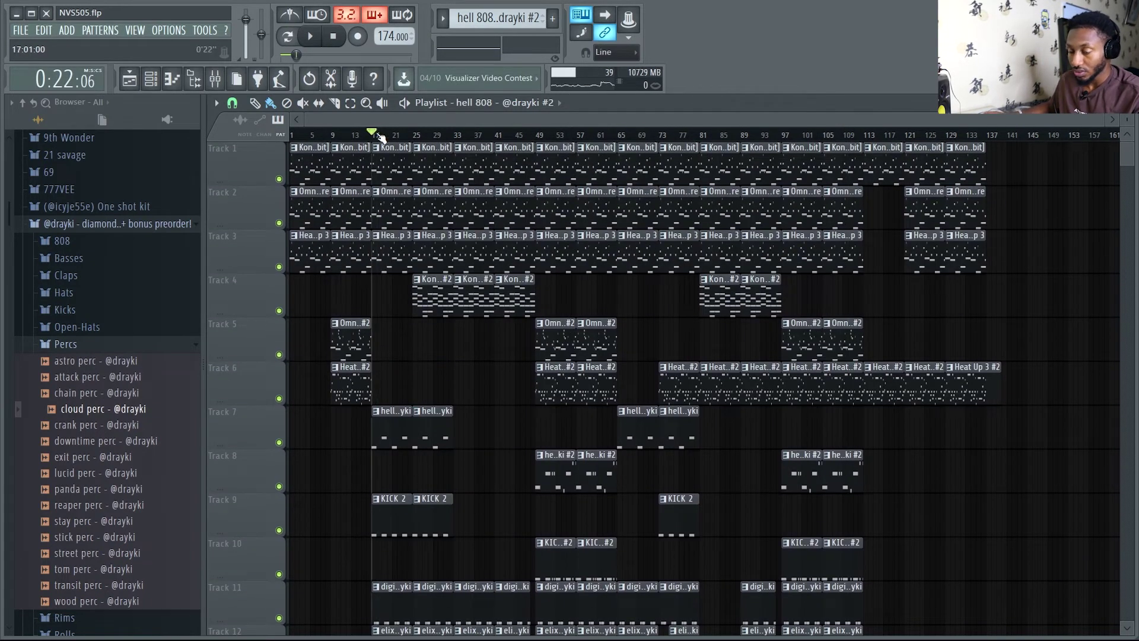
{"action": "scroll", "coordinate": [592, 389], "scroll_direction": "down", "scroll_amount": 4}
{"action": "scroll", "coordinate": [564, 391], "scroll_direction": "up", "scroll_amount": 4}
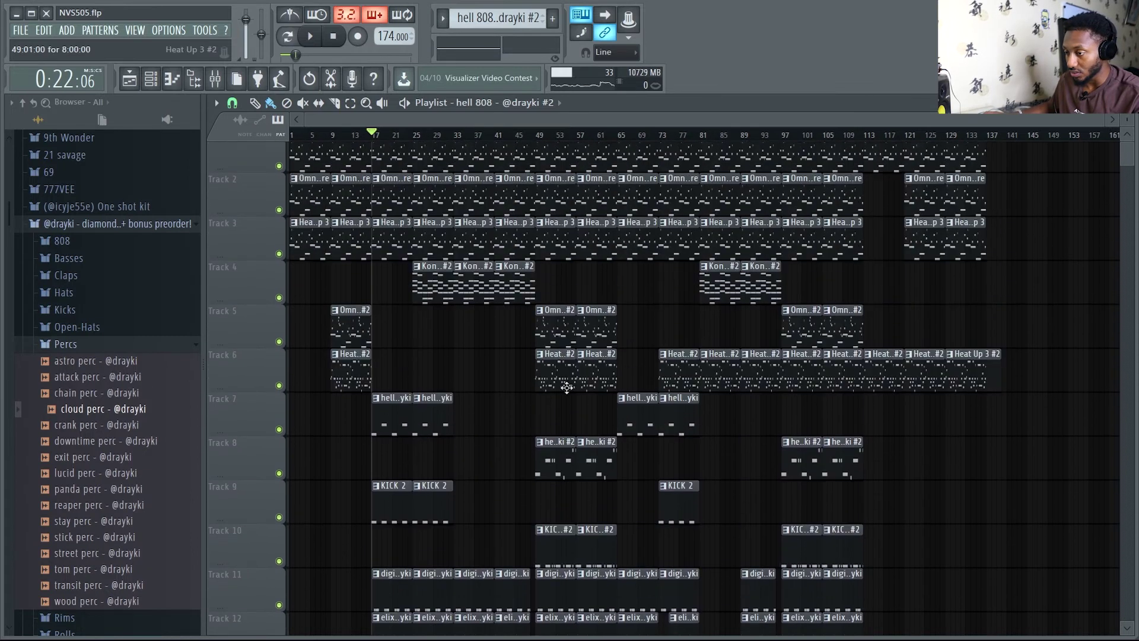
{"action": "left_click", "coordinate": [627, 136]}
{"action": "left_click", "coordinate": [378, 136]}
{"action": "scroll", "coordinate": [526, 264], "scroll_direction": "down", "scroll_amount": 5}
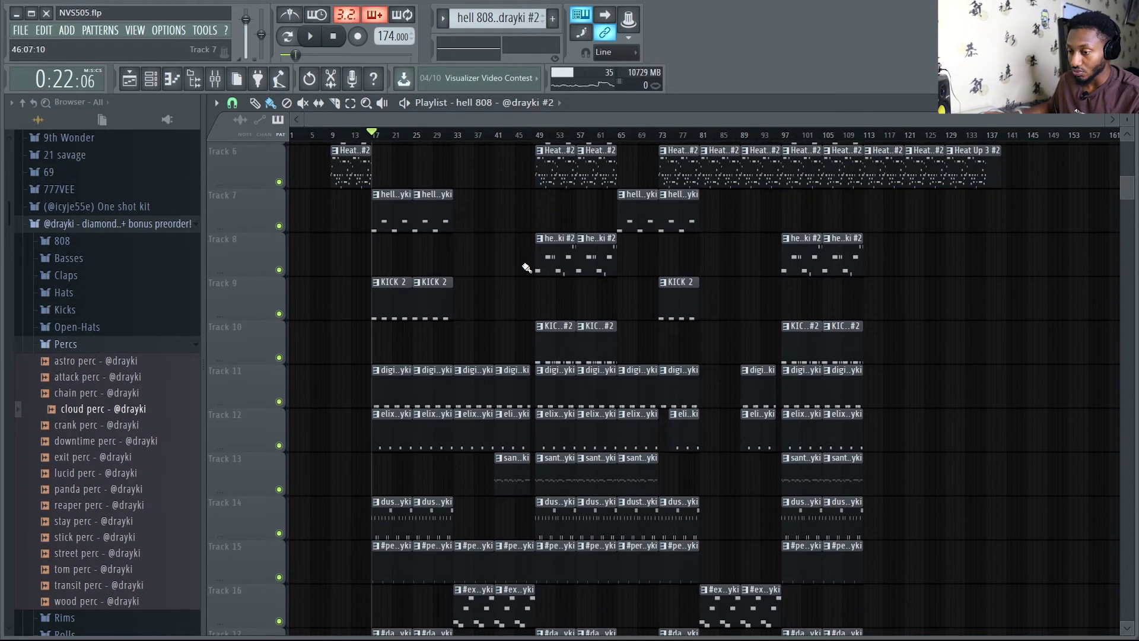
{"action": "key", "text": "space"}
{"action": "scroll", "coordinate": [528, 409], "scroll_direction": "down", "scroll_amount": 3}
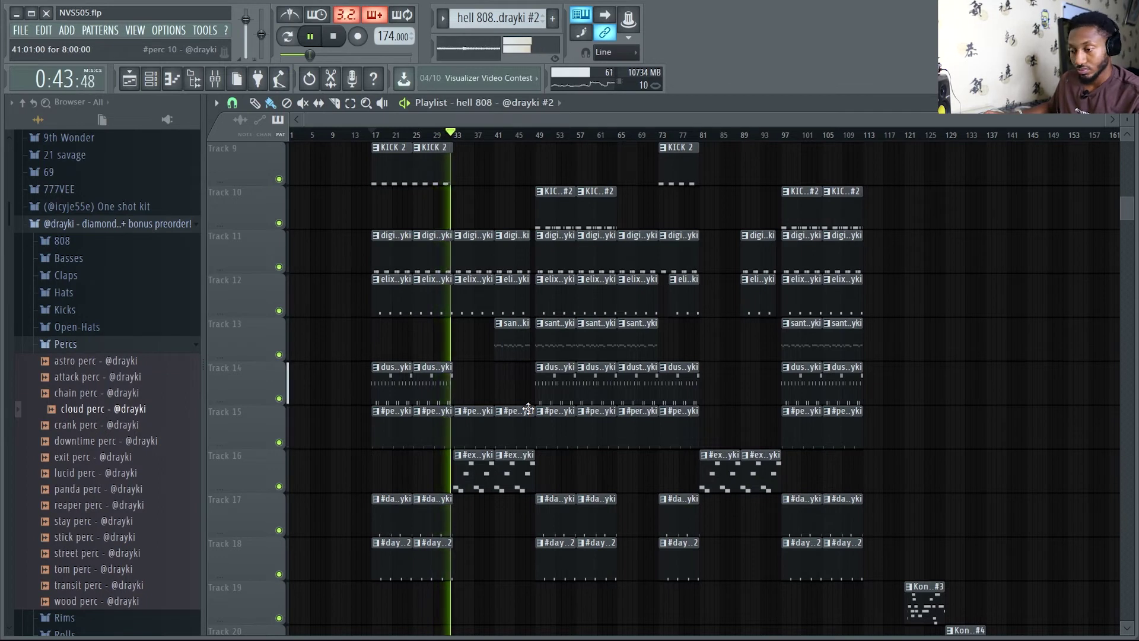
{"action": "key", "text": "space"}
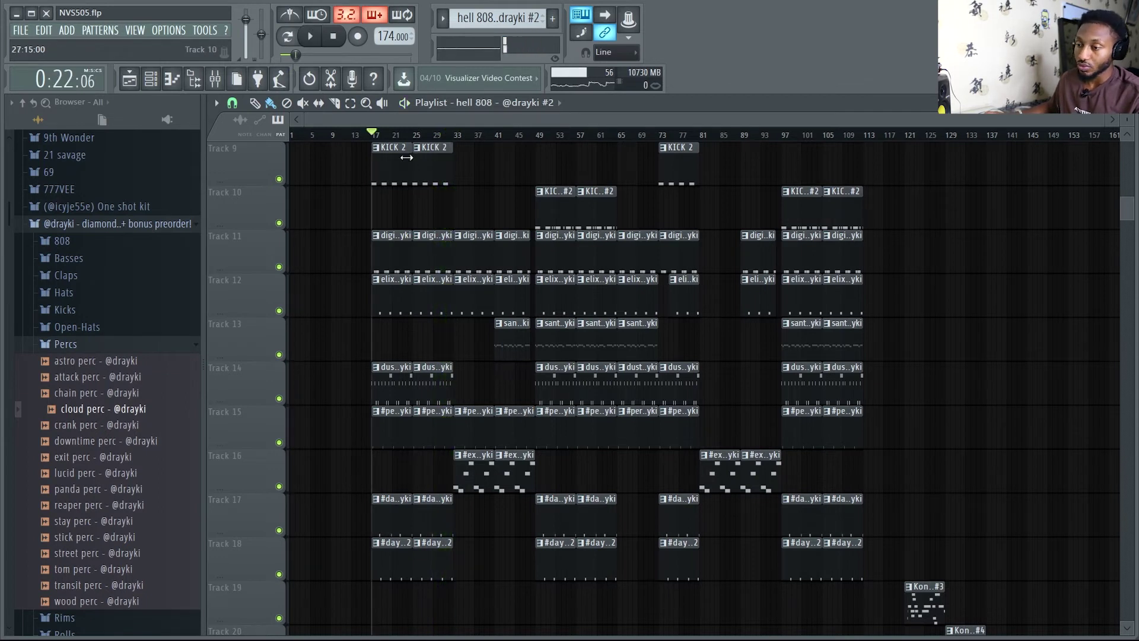
Show the outro clips and automation on tracks 19 to 25 and set the playhead to bar 120.
{"action": "left_click_drag", "start_coordinate": [723, 119], "coordinate": [988, 138]}
{"action": "scroll", "coordinate": [704, 299], "scroll_direction": "down", "scroll_amount": 3}
{"action": "scroll", "coordinate": [706, 304], "scroll_direction": "down", "scroll_amount": 2}
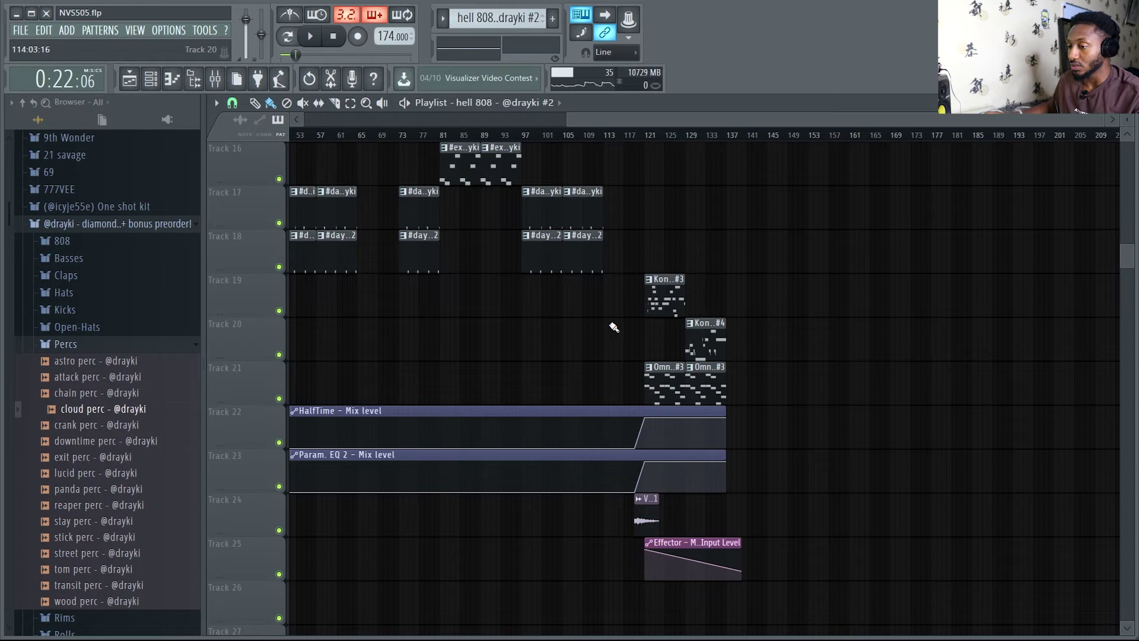
{"action": "left_click", "coordinate": [647, 139]}
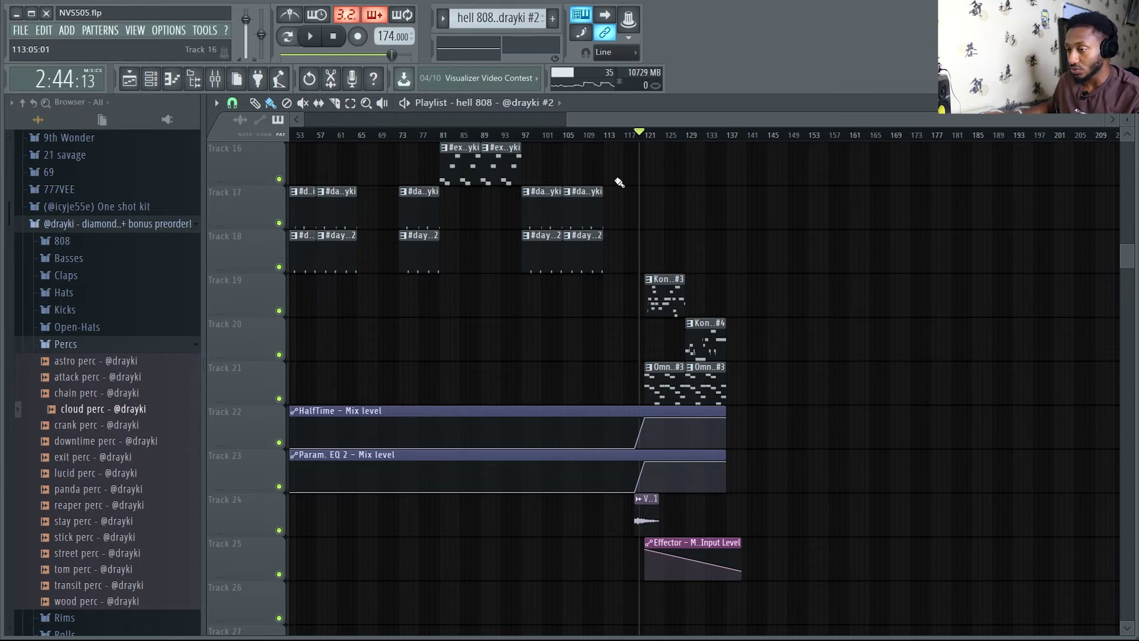
Set the playhead to bar 121 and examine the outro clips on tracks 1 to 6 and the clips and automation on tracks 19 to 25.
{"action": "left_click", "coordinate": [651, 140]}
{"action": "scroll", "coordinate": [798, 384], "scroll_direction": "up", "scroll_amount": 7}
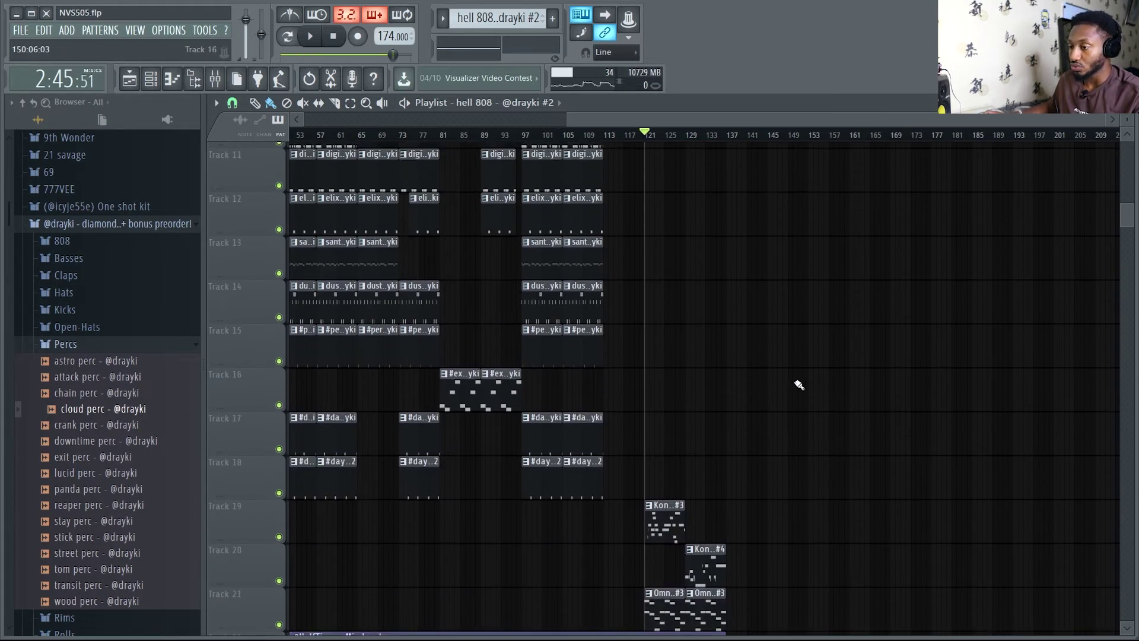
{"action": "scroll", "coordinate": [801, 386], "scroll_direction": "down", "scroll_amount": 7}
{"action": "scroll", "coordinate": [882, 339], "scroll_direction": "up", "scroll_amount": 1}
{"action": "scroll", "coordinate": [882, 339], "scroll_direction": "up", "scroll_amount": 6}
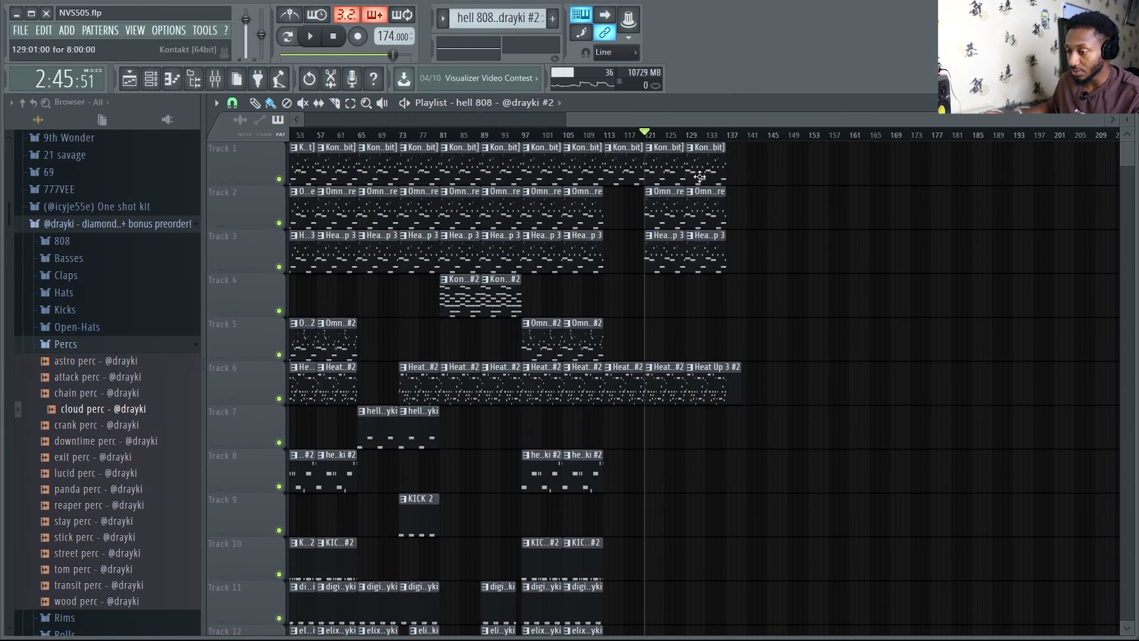
{"action": "scroll", "coordinate": [778, 305], "scroll_direction": "down", "scroll_amount": 7}
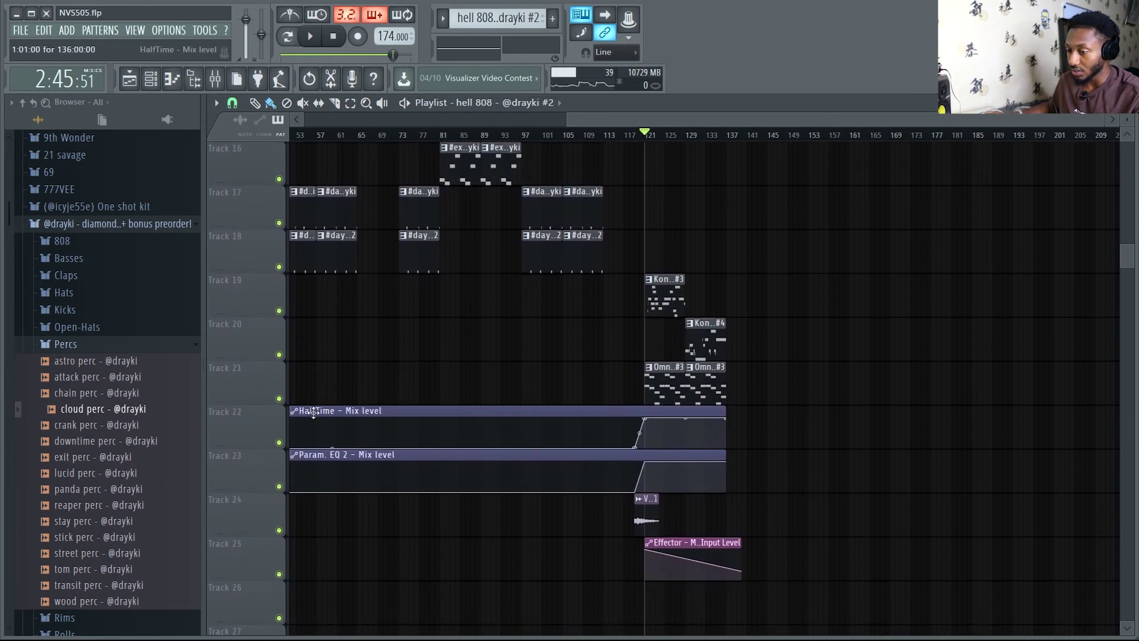
{"action": "scroll", "coordinate": [769, 426], "scroll_direction": "up", "scroll_amount": 7}
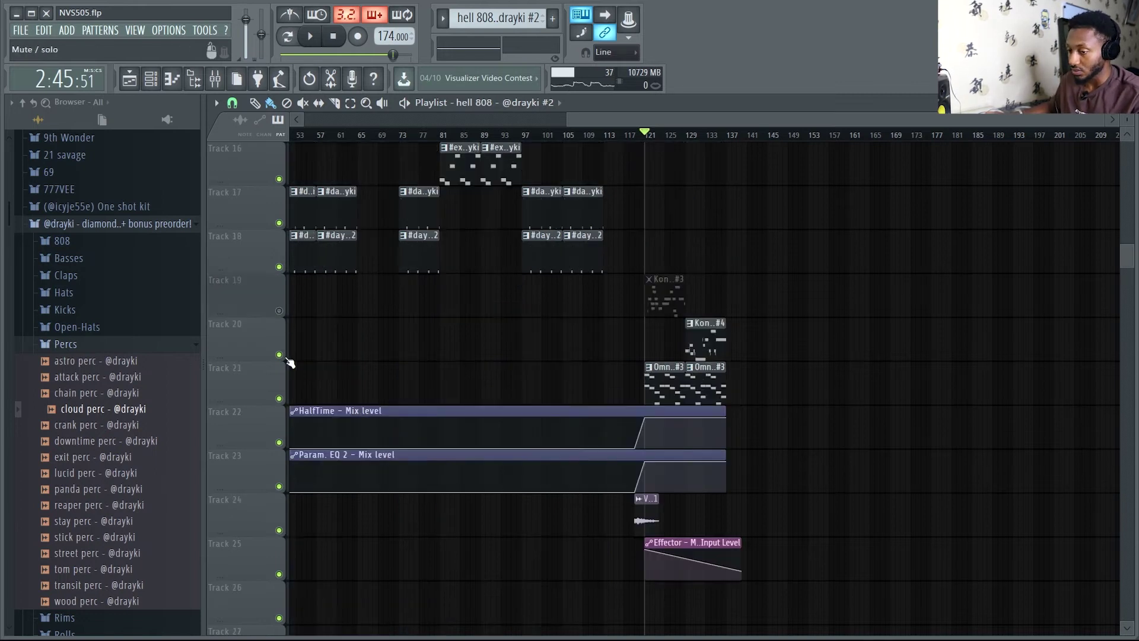
Play the outro from bar 121 to about bar 128 with tracks 19 and 20 temporarily muted.
{"action": "left_click", "coordinate": [281, 354]}
{"action": "left_click", "coordinate": [283, 398]}
{"action": "key", "text": "space"}
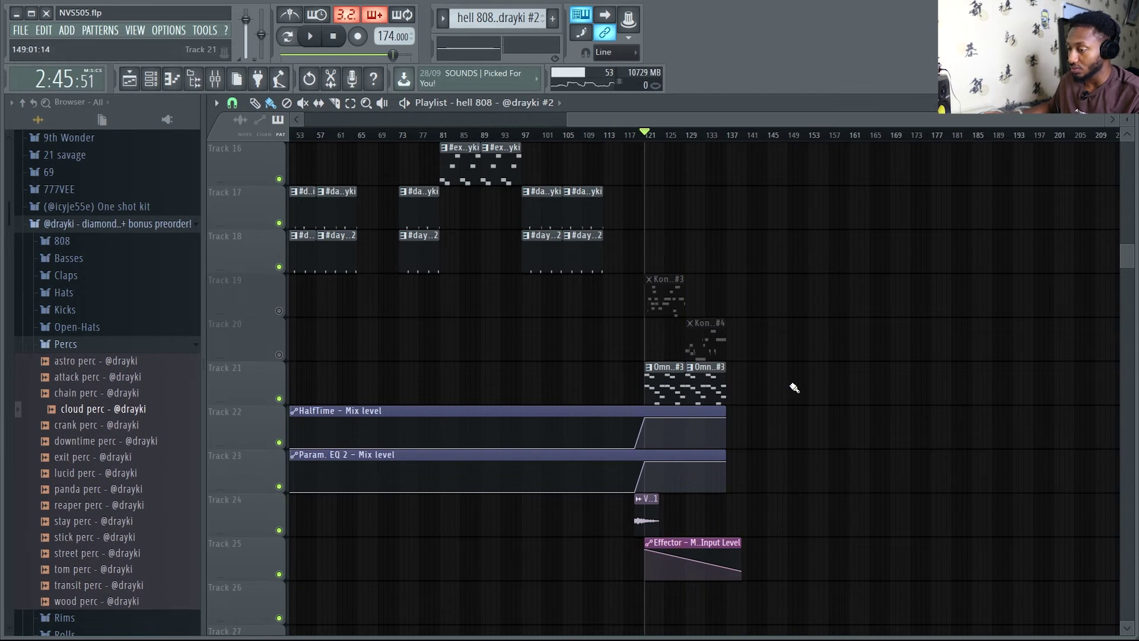
{"action": "key", "text": "space"}
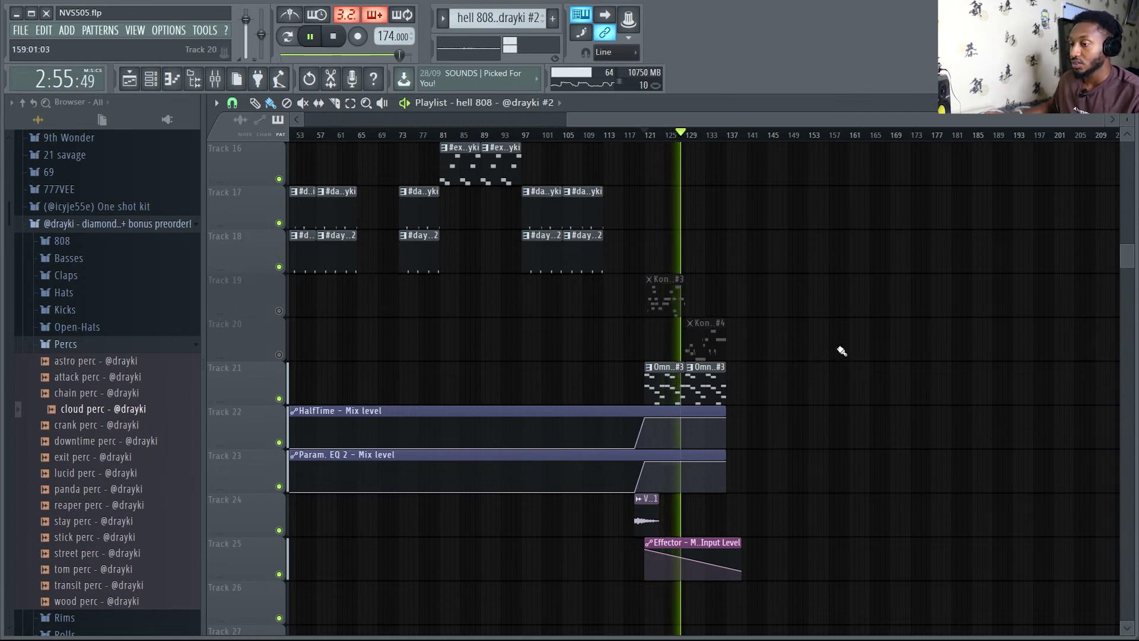
{"action": "key", "text": "space"}
{"action": "left_click", "coordinate": [279, 311]}
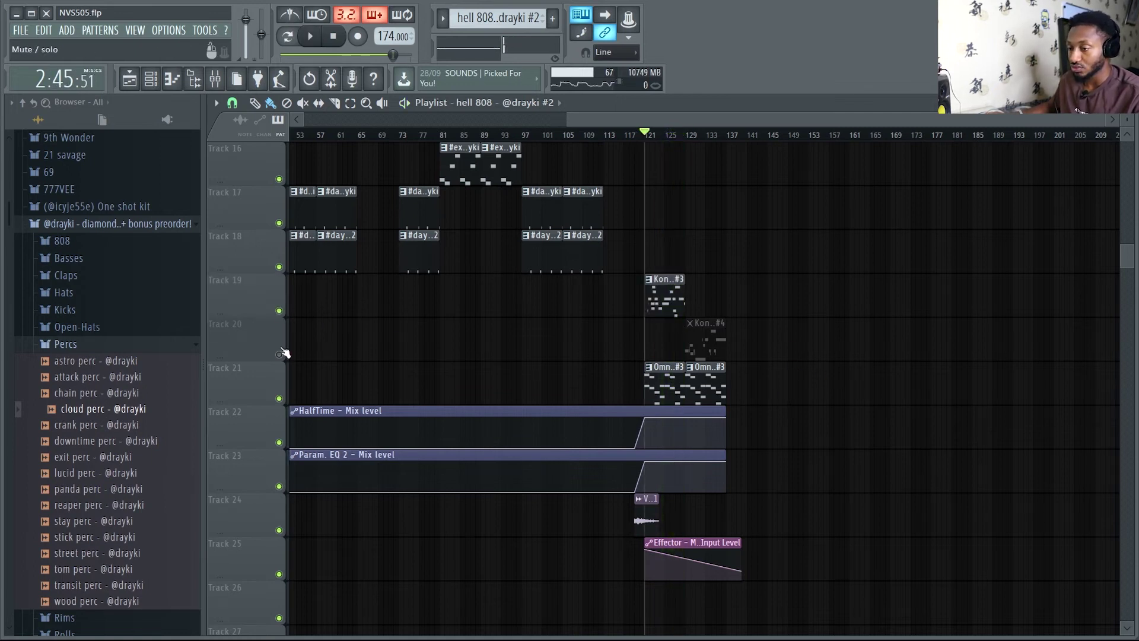
{"action": "left_click", "coordinate": [279, 354]}
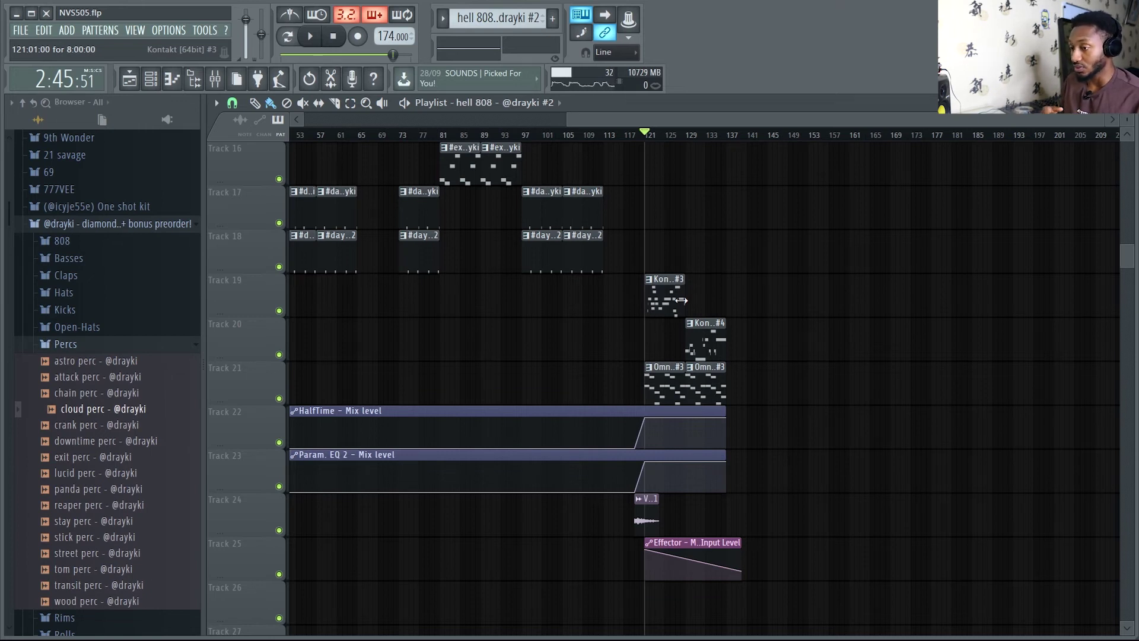
Isolate tracks 19 to 21 and play their outro melody clips from bar 121 to about bar 137.
{"action": "scroll", "coordinate": [801, 358], "scroll_direction": "up", "scroll_amount": 1}
{"action": "key", "text": "space"}
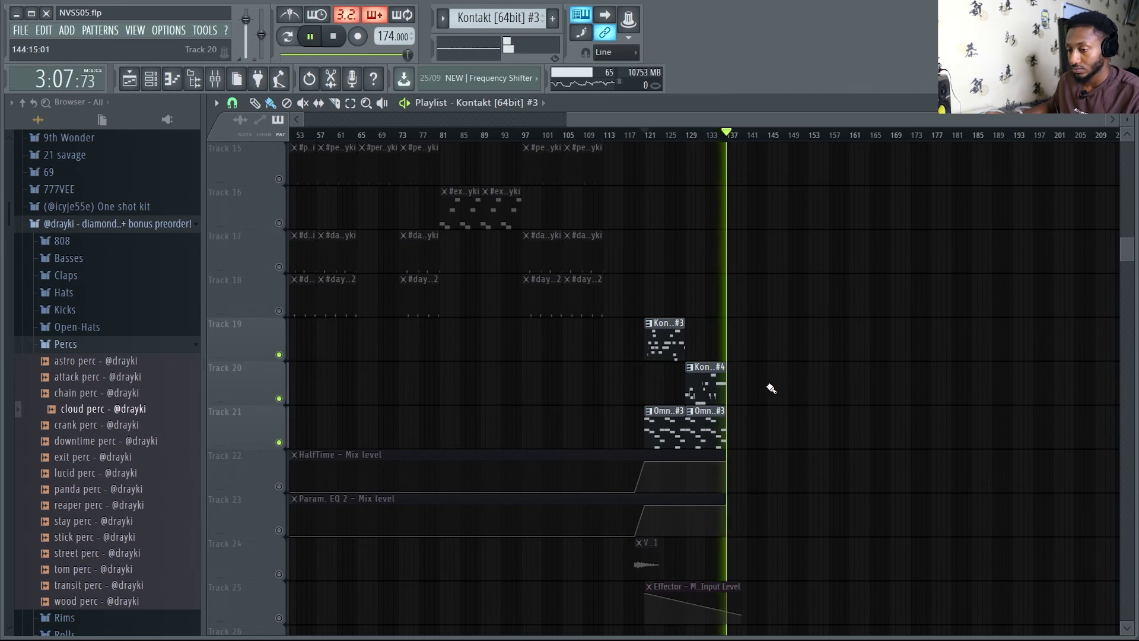
{"action": "key", "text": "space"}
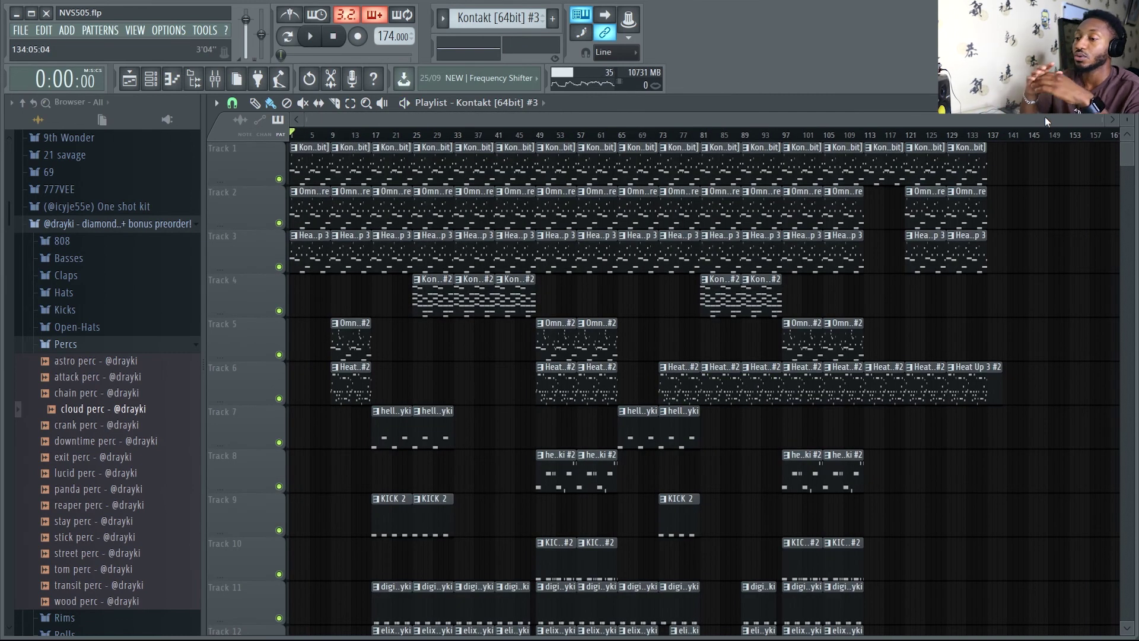